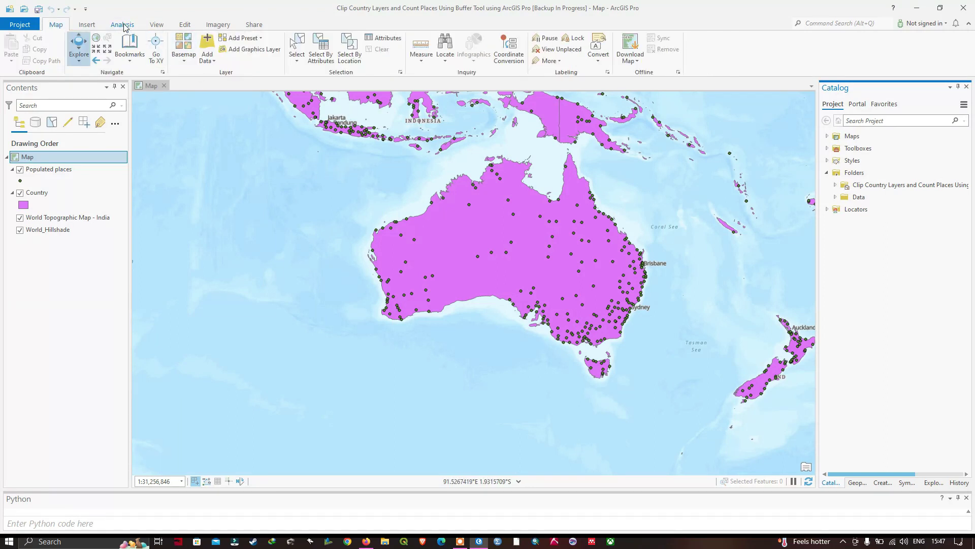
# Open geoprocessing History and view the Select run's details, whose output is Australia.shp
pyautogui.click(124, 26)
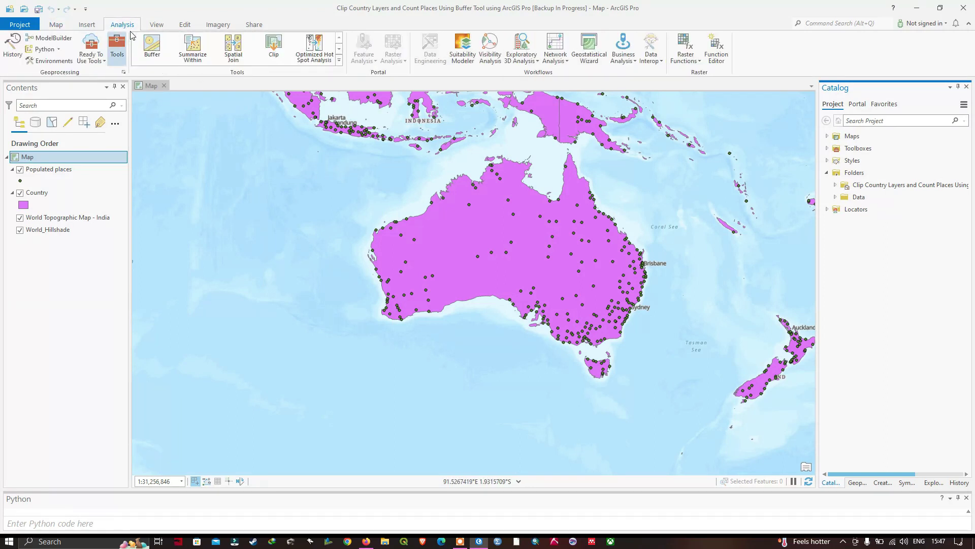
pyautogui.click(19, 50)
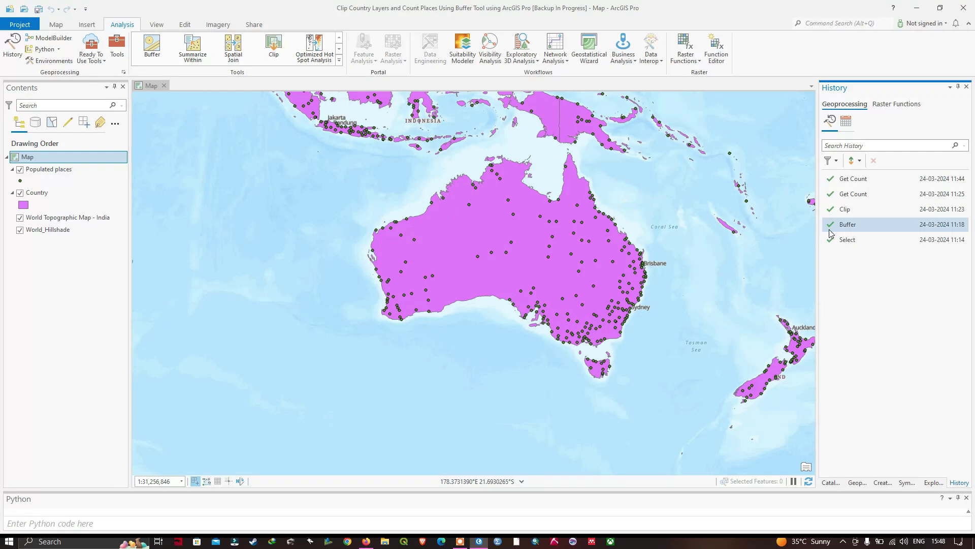
pyautogui.moveTo(852, 242)
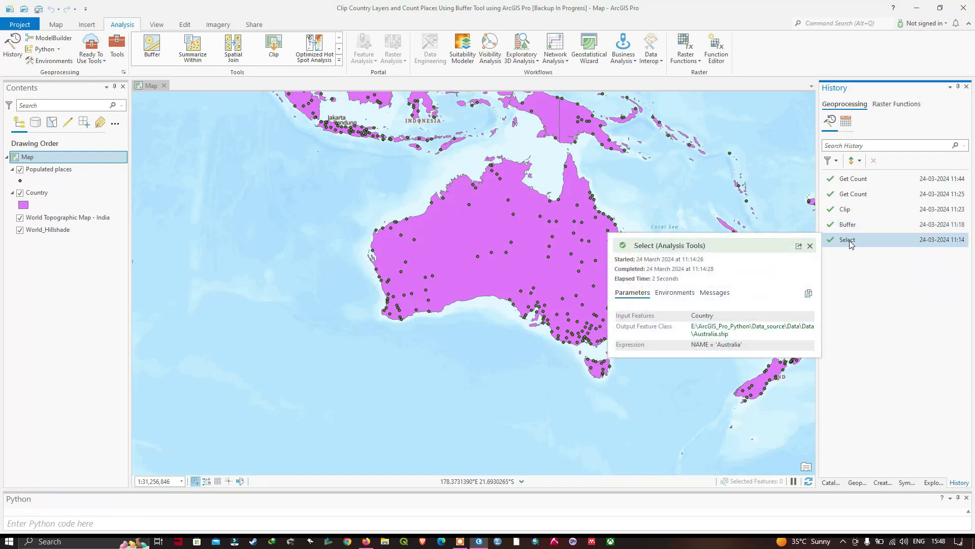
# Reopen the Select run and change its output feature class from Australia.shp to Countryname
pyautogui.doubleClick(850, 240)
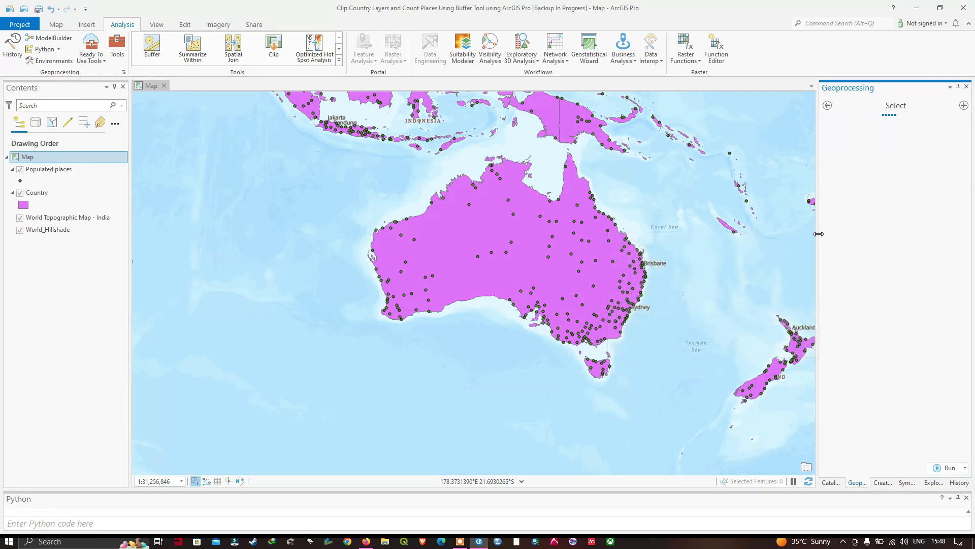
pyautogui.moveTo(819, 234); pyautogui.dragTo(804, 274)
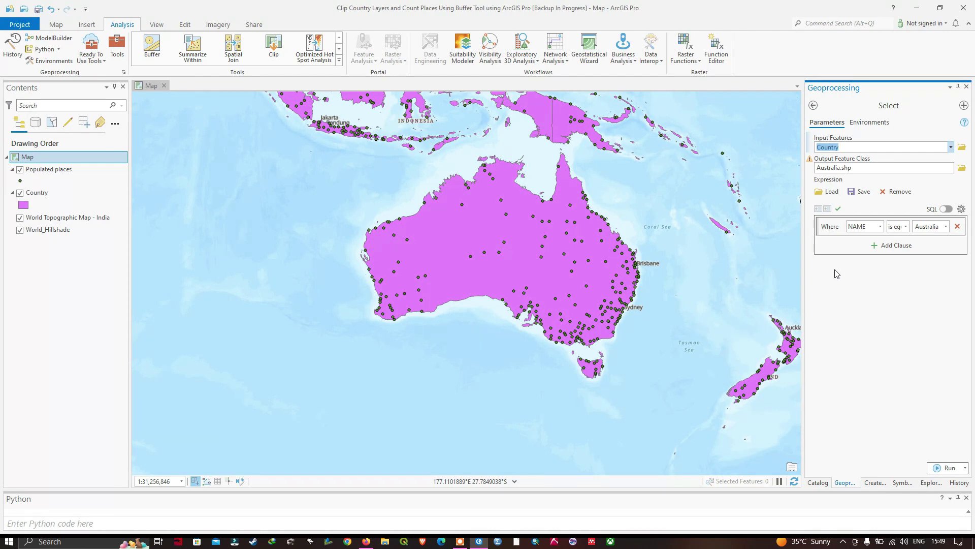
pyautogui.click(864, 167)
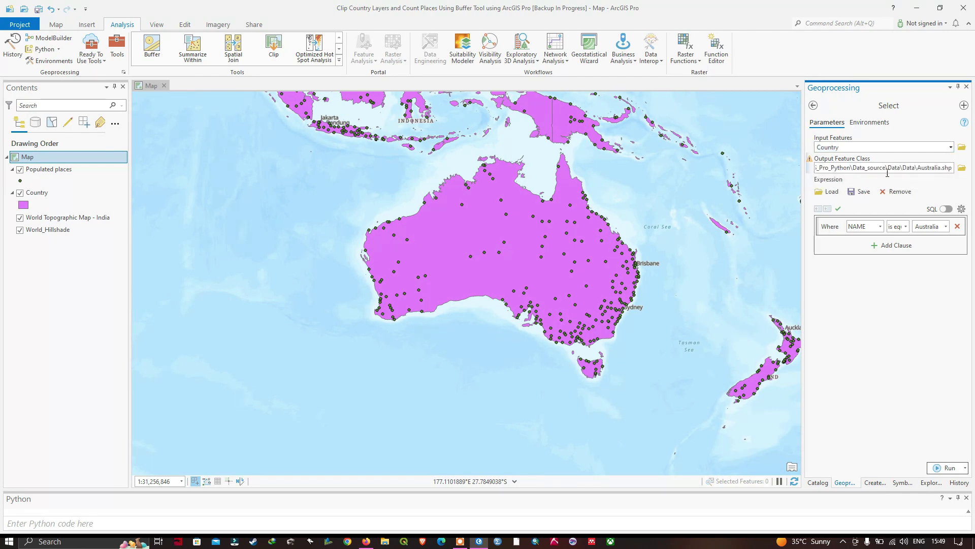
pyautogui.press('BackSpace')
pyautogui.press('BackSpace')
pyautogui.press('BackSpace')
pyautogui.press('BackSpace')
pyautogui.press('BackSpace')
pyautogui.press('BackSpace')
pyautogui.press('BackSpace')
pyautogui.press('BackSpace')
pyautogui.press('BackSpace')
pyautogui.press('BackSpace')
pyautogui.press('BackSpace')
pyautogui.press('BackSpace')
pyautogui.write('Countryname')
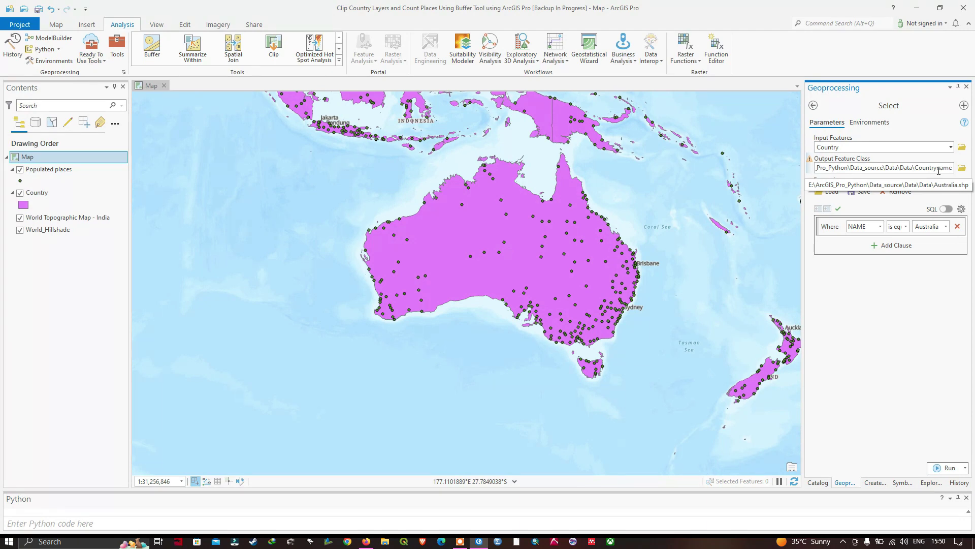
# Set the Where clause to NAME equals Egypt, verify it, and run Select
pyautogui.click(945, 229)
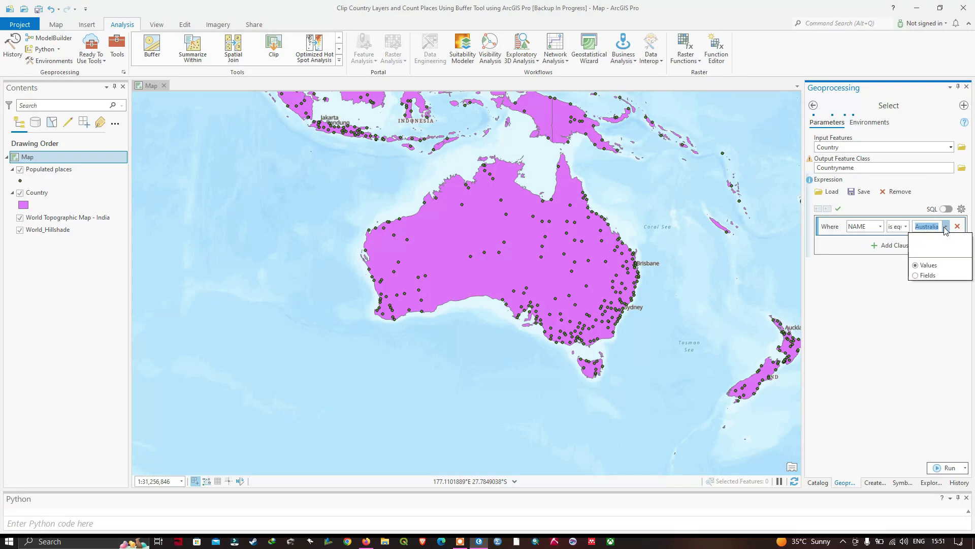
pyautogui.scroll(-7, 946, 335)
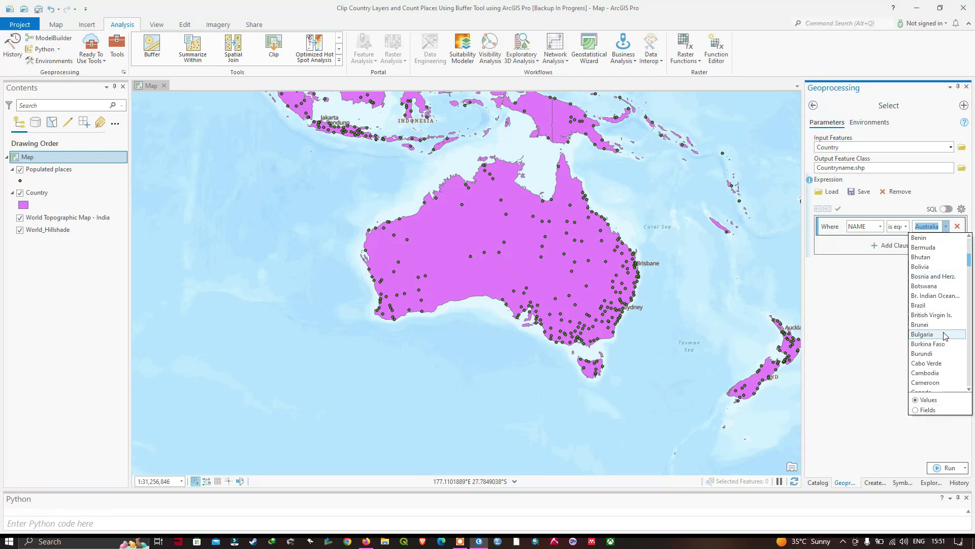
pyautogui.scroll(-11, 945, 336)
pyautogui.click(927, 306)
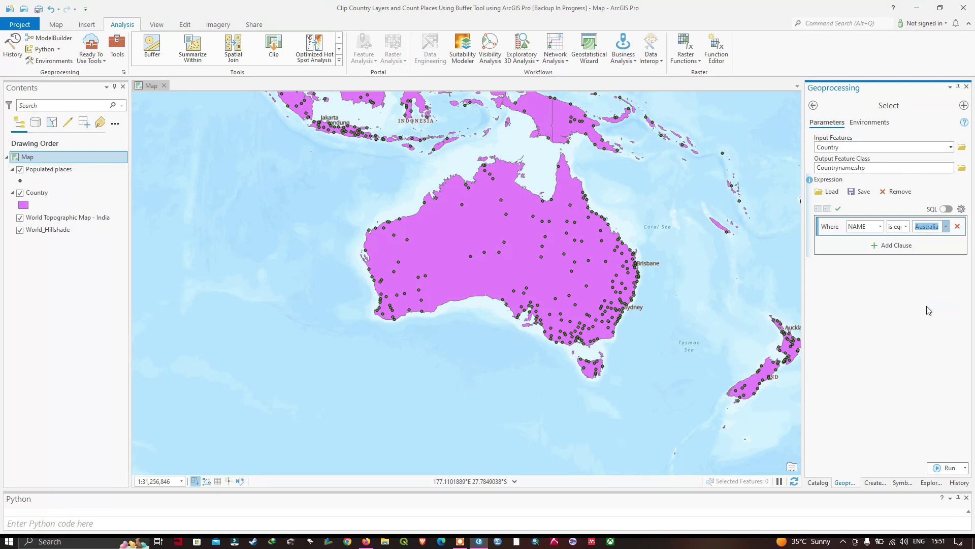
pyautogui.click(838, 209)
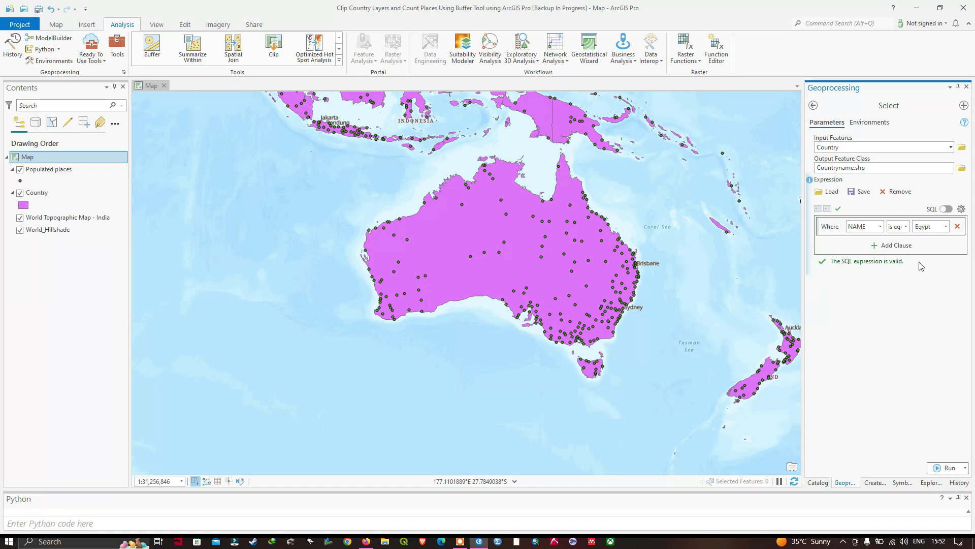
pyautogui.click(950, 467)
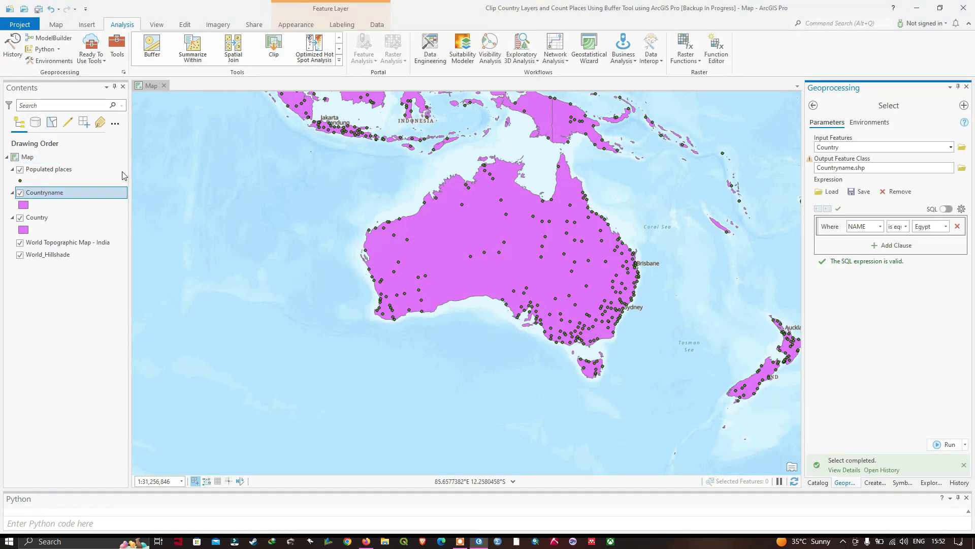
# Zoom the map to the new Countryname layer
pyautogui.click(44, 197)
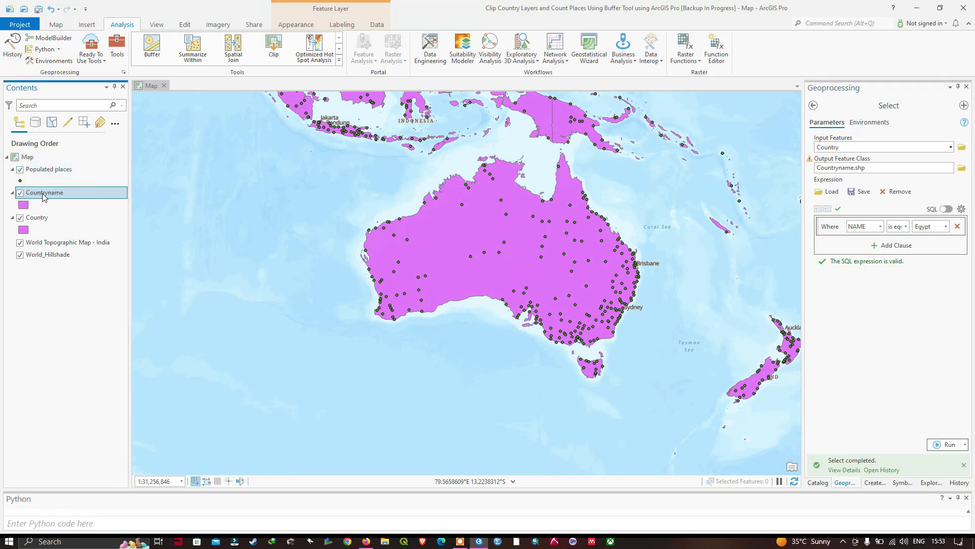
pyautogui.rightClick(43, 198)
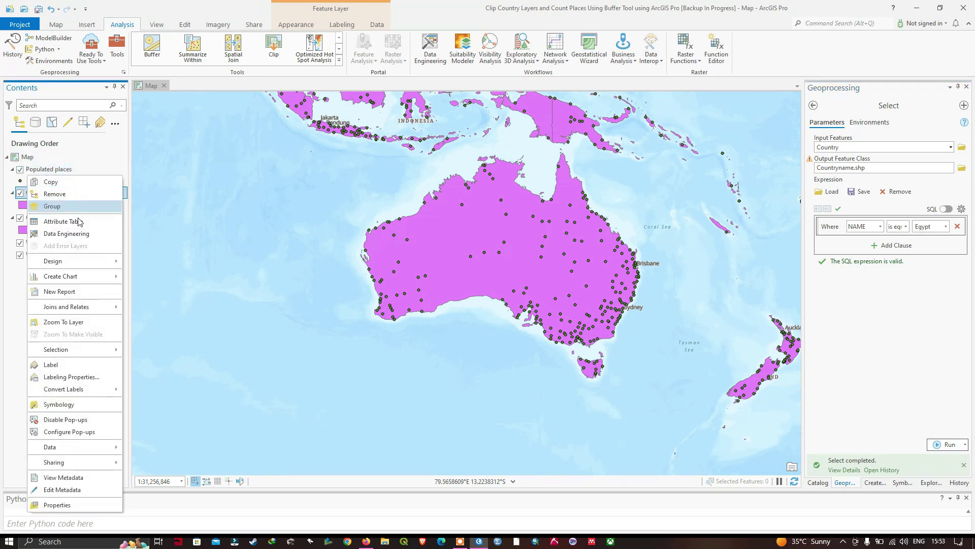
pyautogui.click(80, 326)
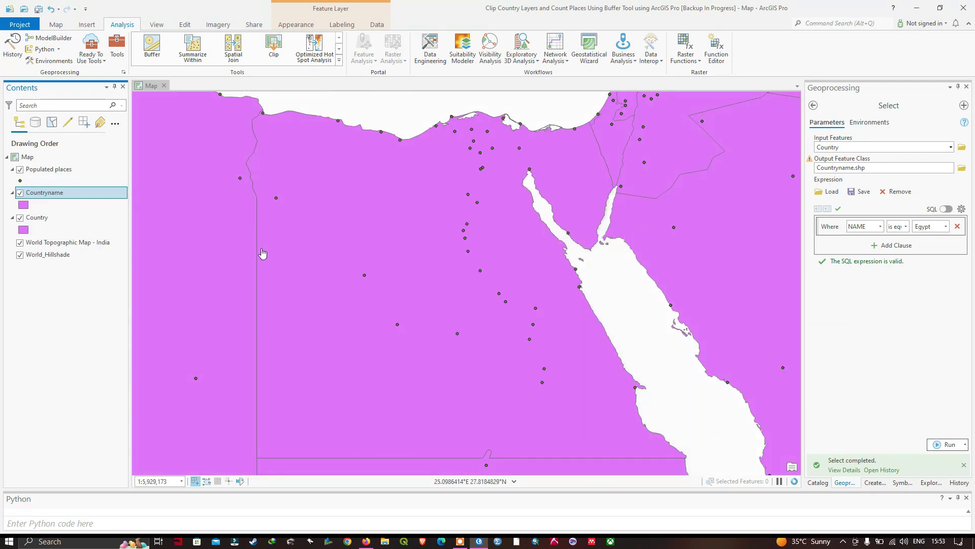
# Colour the Egypt Countryname layer yellow and show the project Catalog pane
pyautogui.click(25, 206)
pyautogui.rightClick(27, 207)
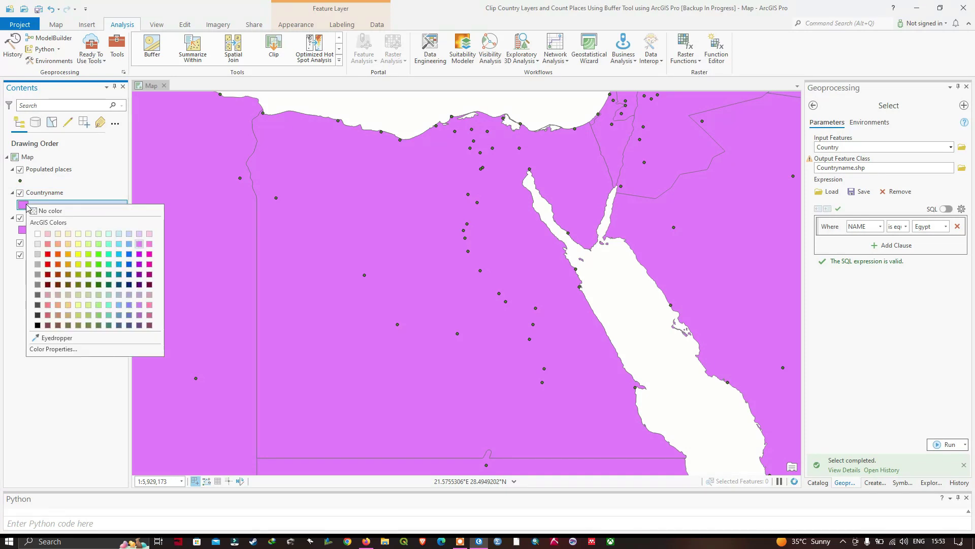
pyautogui.click(78, 244)
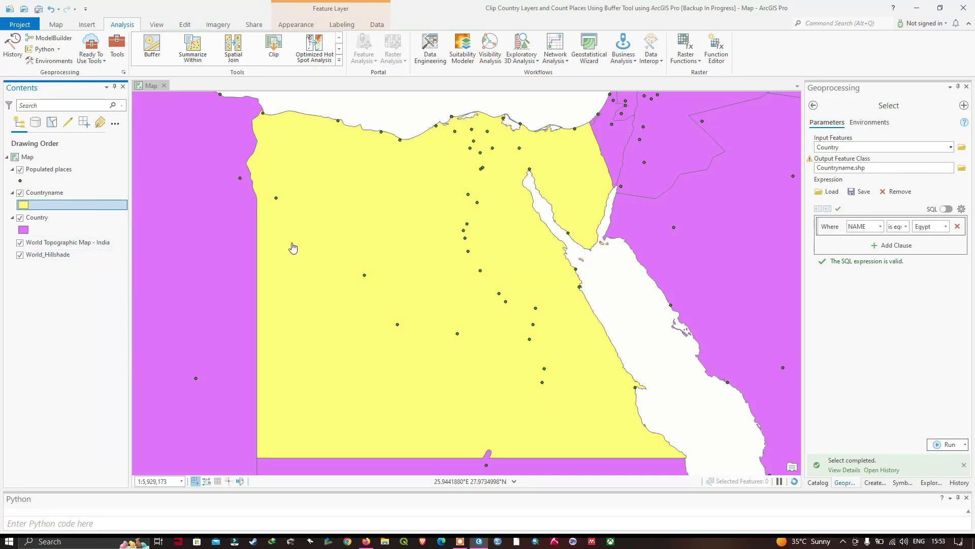
pyautogui.scroll(-2, 292, 247)
pyautogui.scroll(-2, 293, 248)
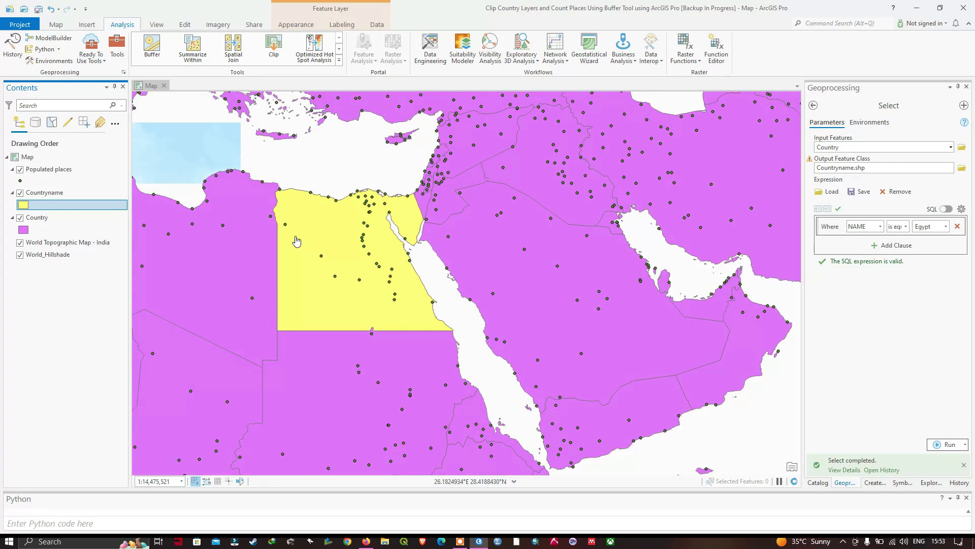
pyautogui.click(820, 486)
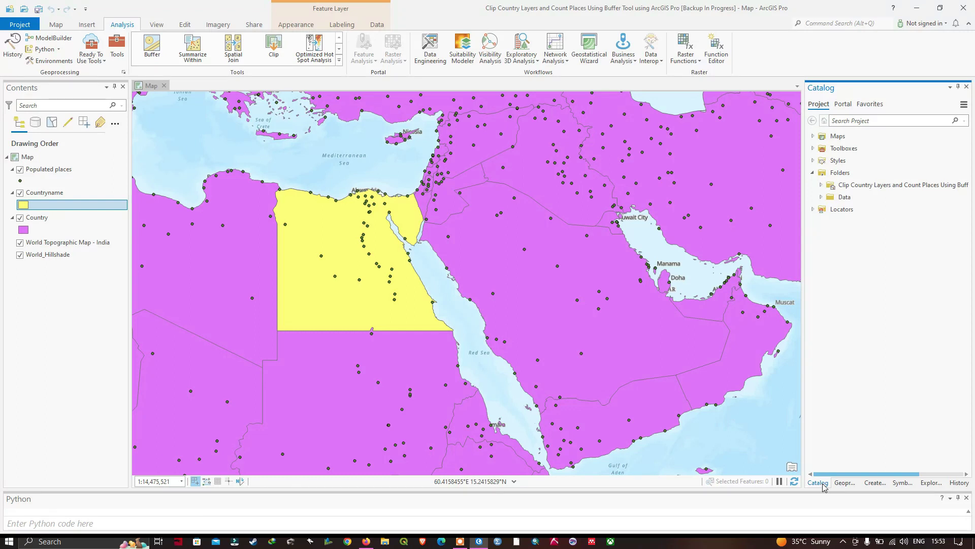
# Reopen the earlier Buffer run with Countryname as its input features
pyautogui.click(961, 484)
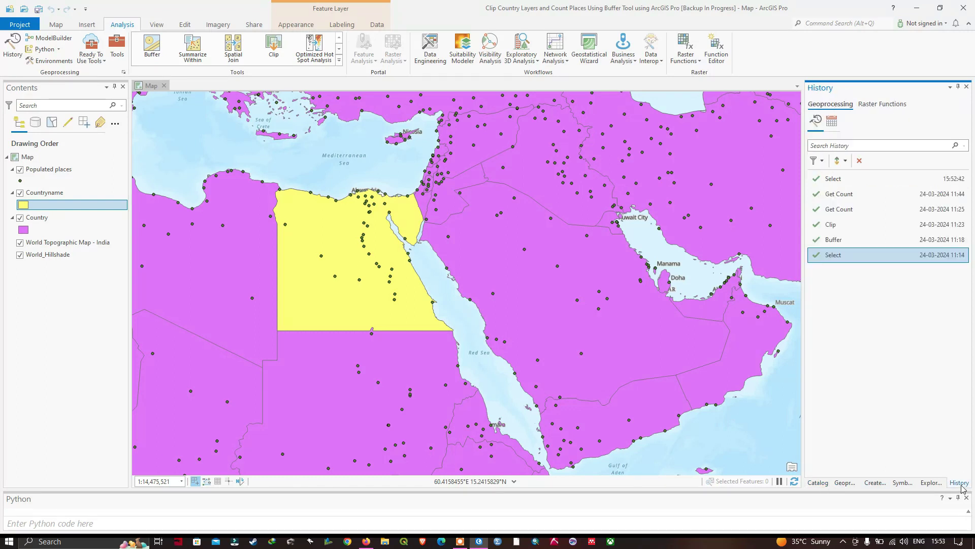
pyautogui.doubleClick(846, 244)
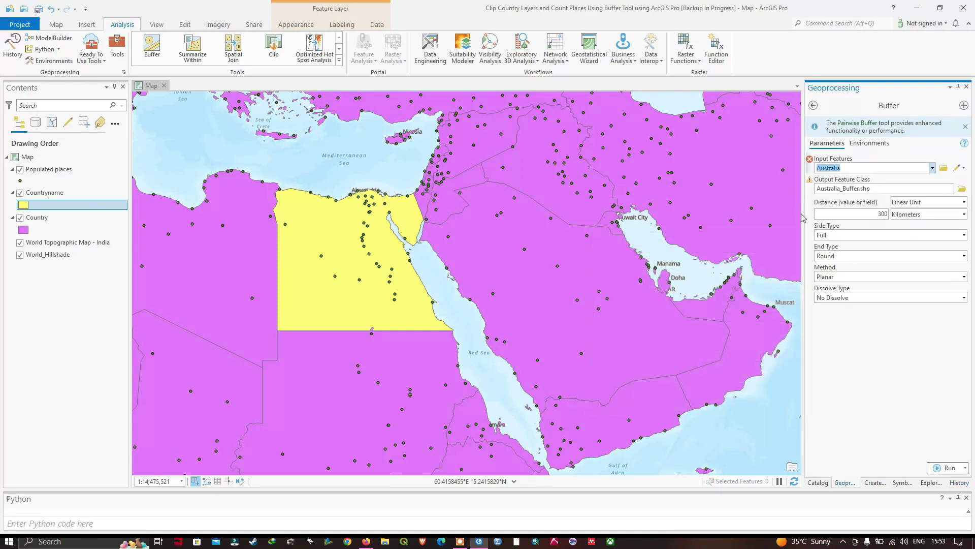
pyautogui.moveTo(803, 218); pyautogui.dragTo(793, 219)
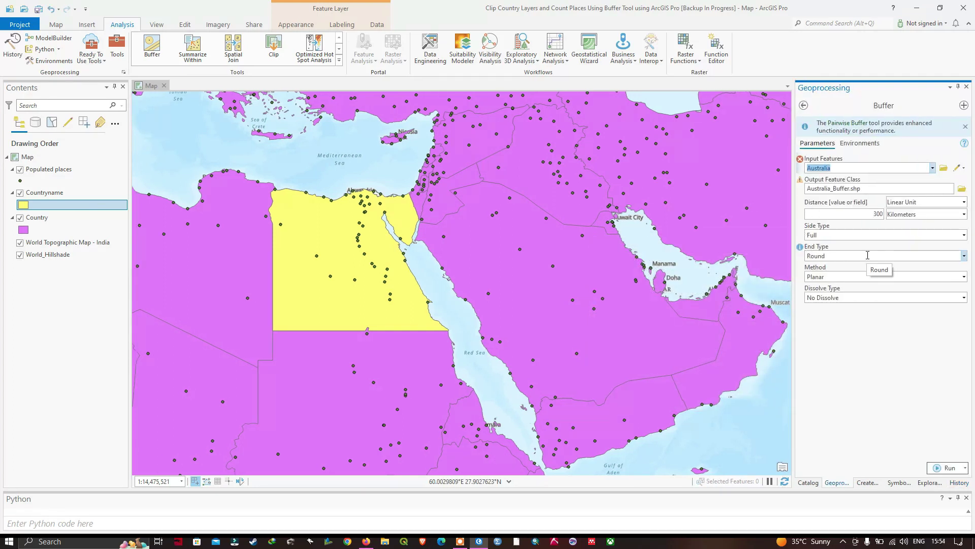
pyautogui.click(933, 167)
pyautogui.click(840, 190)
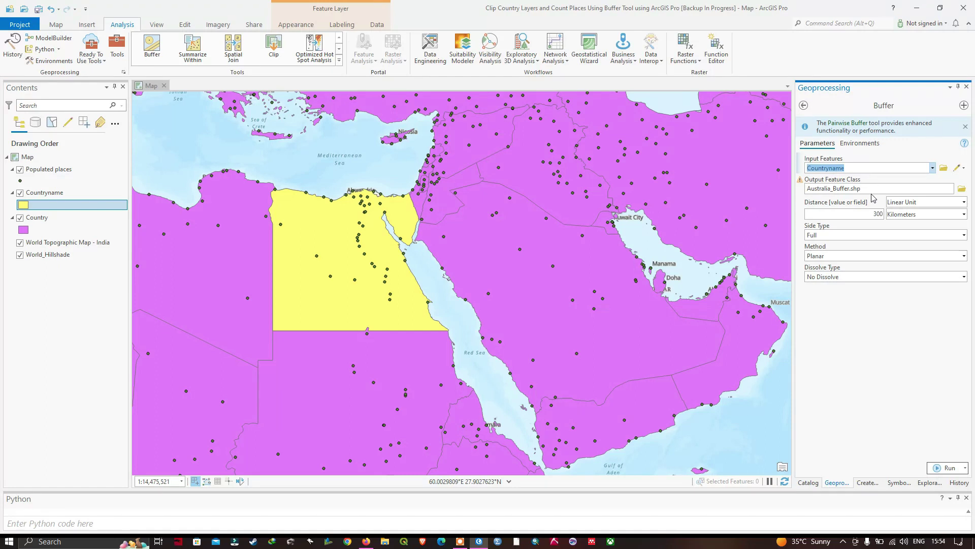
# Rename the buffer output to Countryname_Buffer.shp and run the 300 km buffer
pyautogui.click(904, 190)
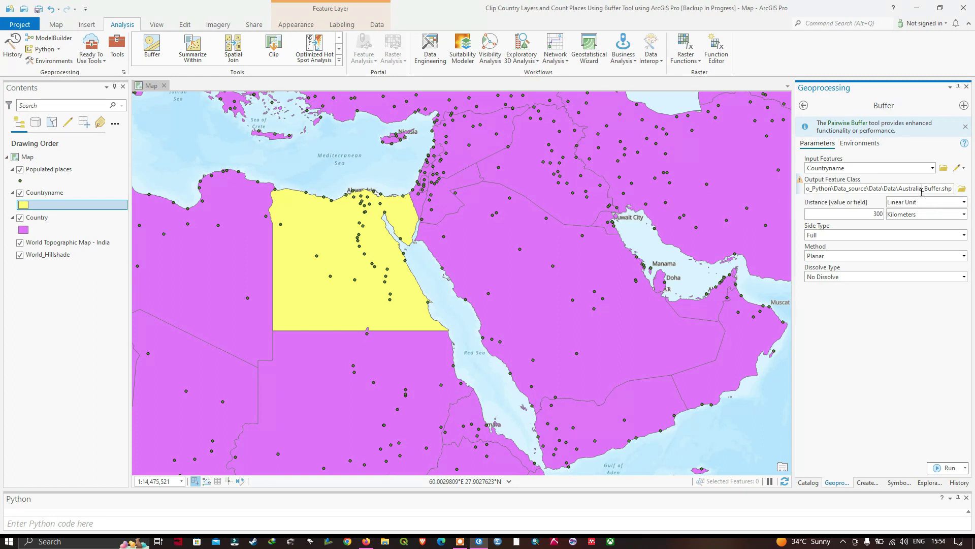
pyautogui.press('BackSpace')
pyautogui.press('BackSpace')
pyautogui.press('BackSpace')
pyautogui.press('BackSpace')
pyautogui.press('BackSpace')
pyautogui.press('BackSpace')
pyautogui.press('BackSpace')
pyautogui.press('BackSpace')
pyautogui.press('BackSpace')
pyautogui.write('Countryname')
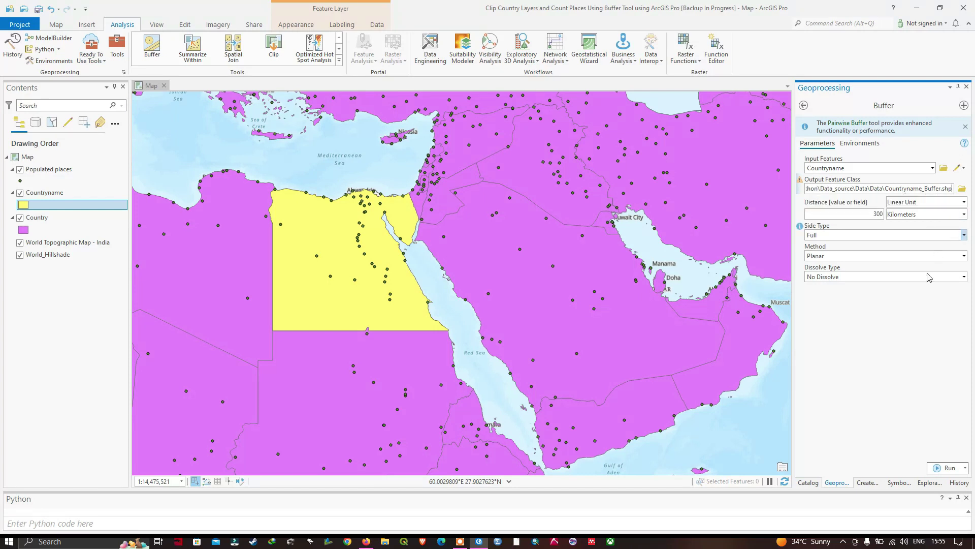
pyautogui.click(919, 307)
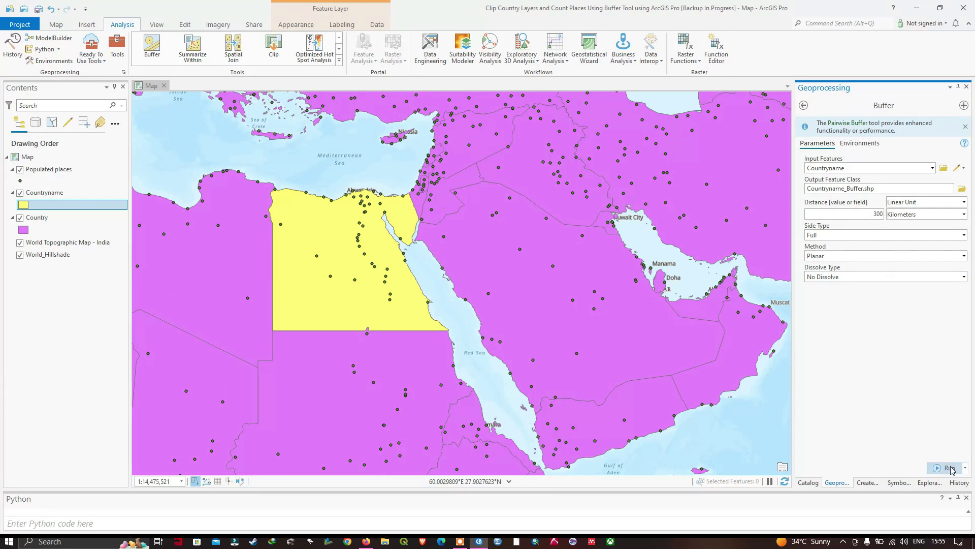
pyautogui.click(950, 468)
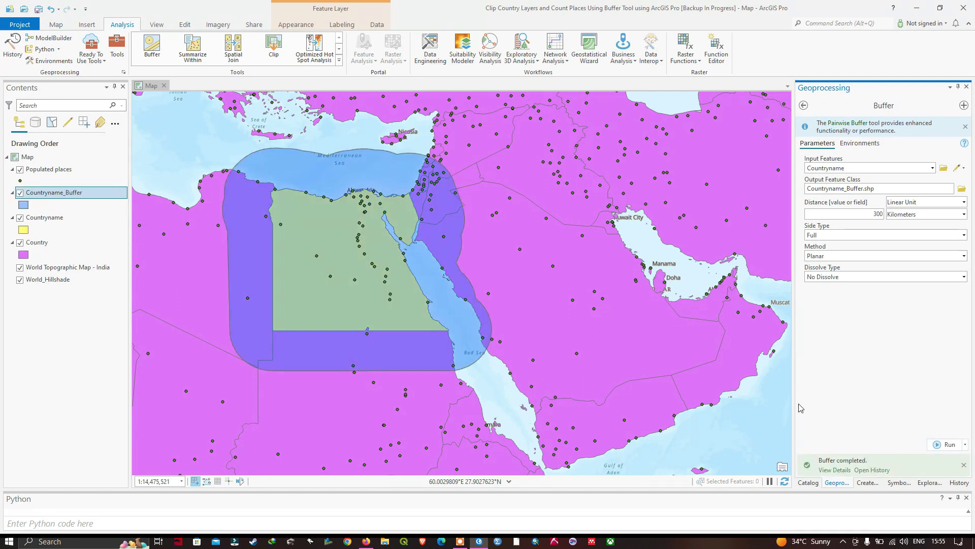
pyautogui.moveTo(869, 469)
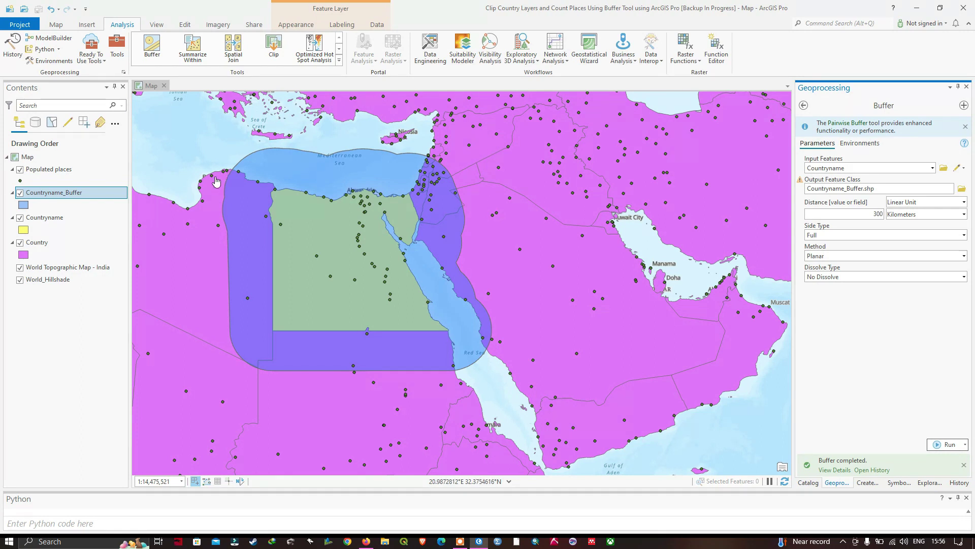
# Rerun Clip on Populated places using Countryname_Buffer instead of Australia_Buffer as clip features
pyautogui.click(14, 50)
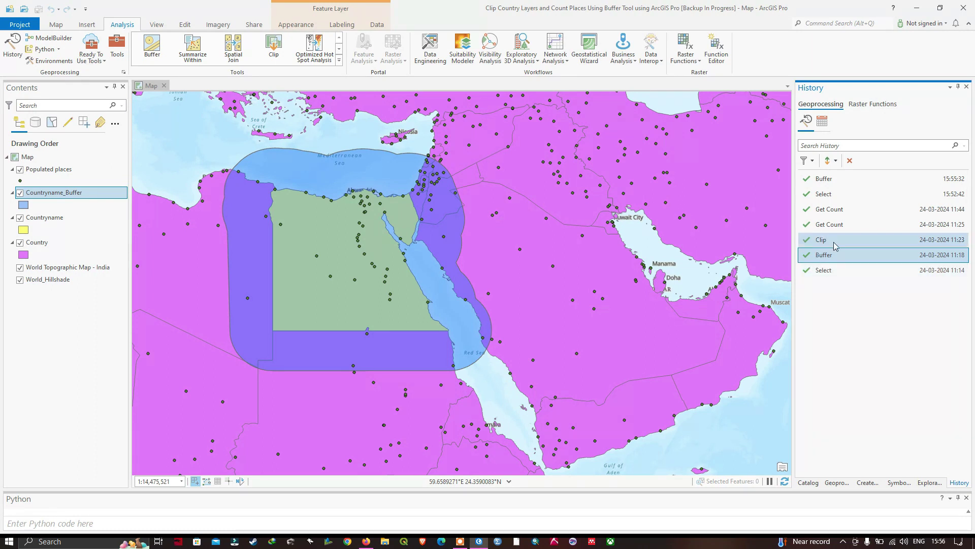
pyautogui.moveTo(833, 244)
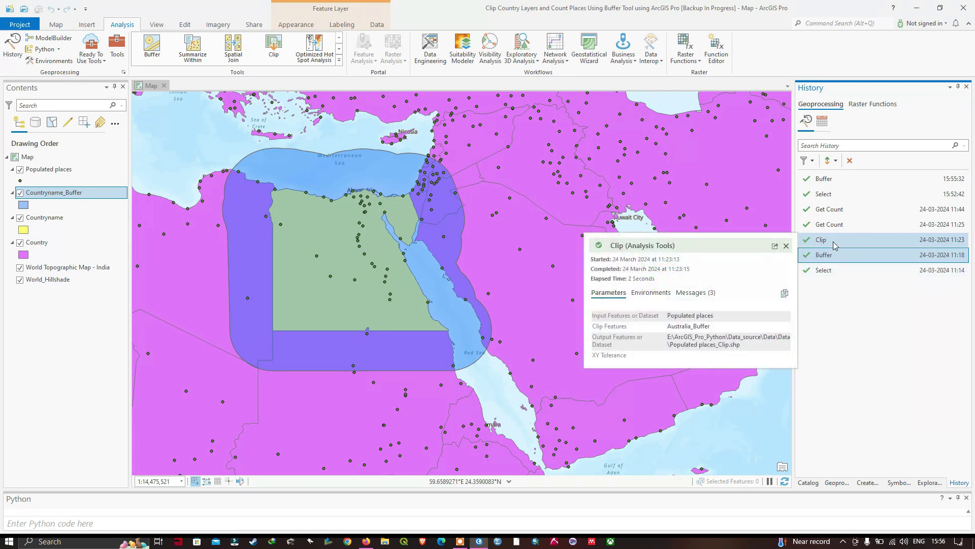
pyautogui.doubleClick(833, 240)
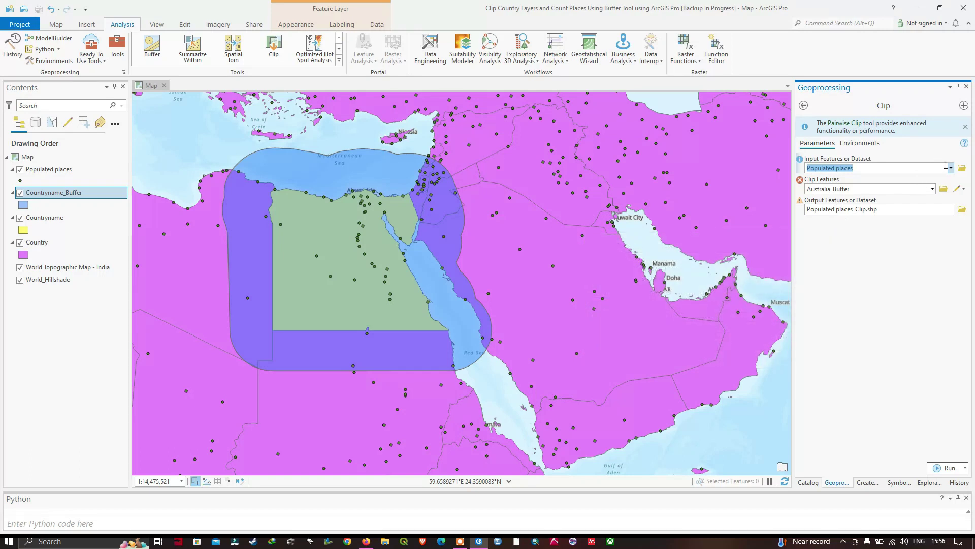
pyautogui.click(951, 168)
pyautogui.click(857, 180)
pyautogui.click(933, 189)
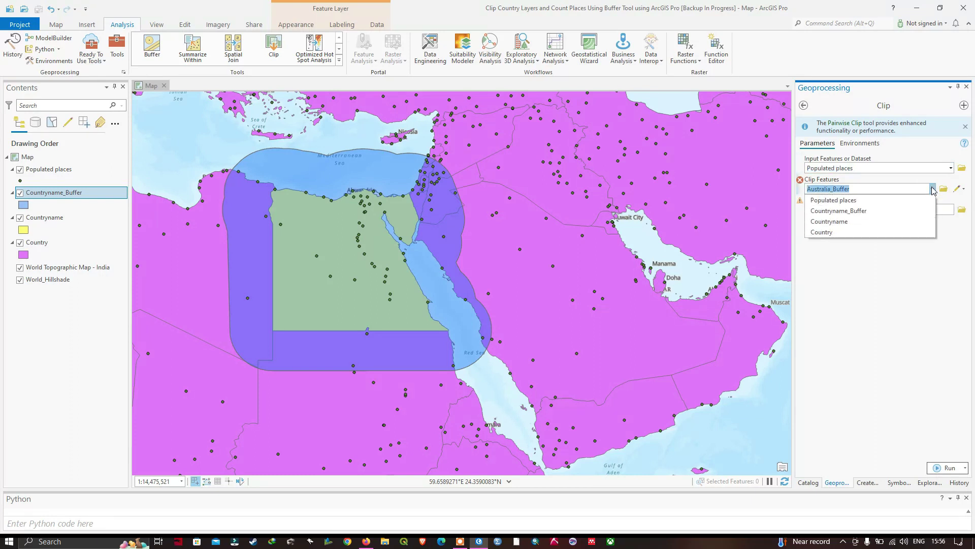
pyautogui.click(866, 211)
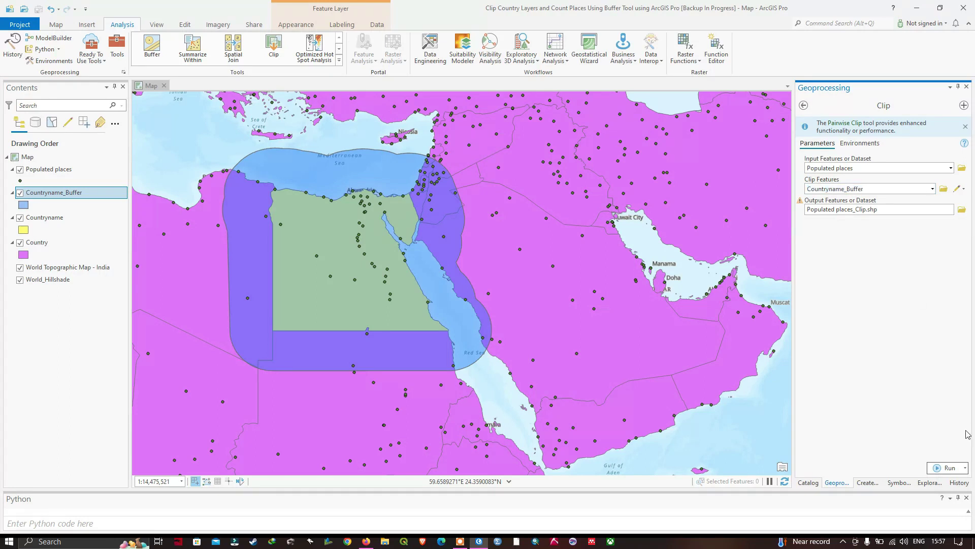
pyautogui.click(948, 467)
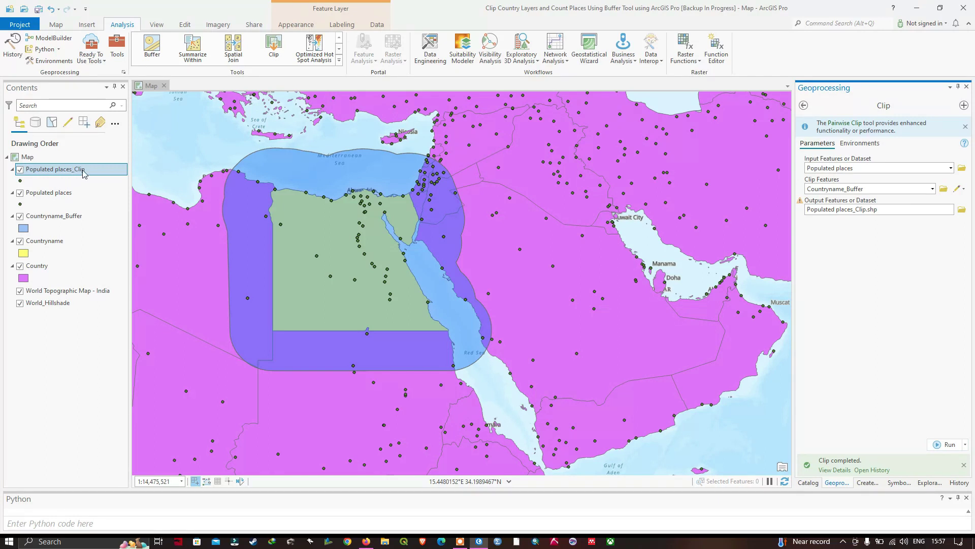
# Colour the Populated places_Clip points red
pyautogui.rightClick(20, 181)
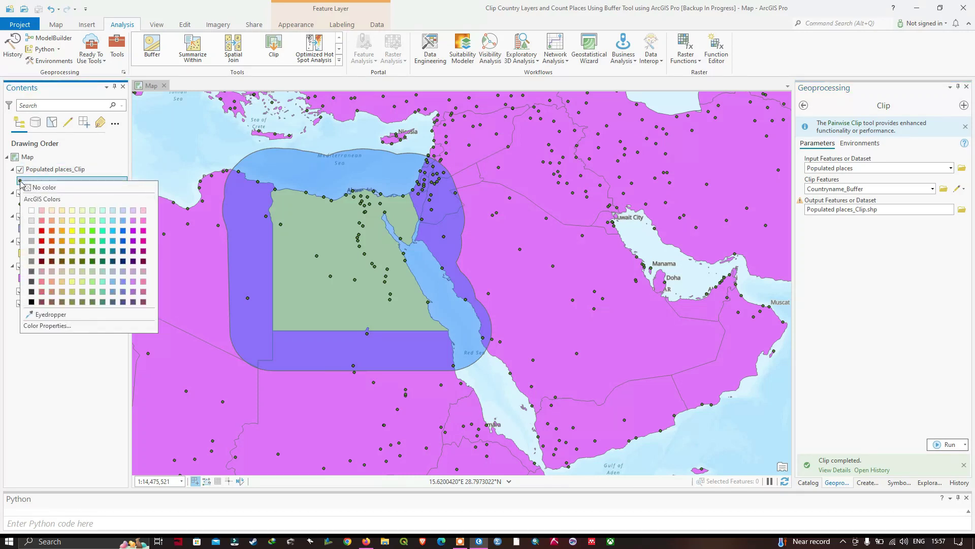
pyautogui.click(42, 230)
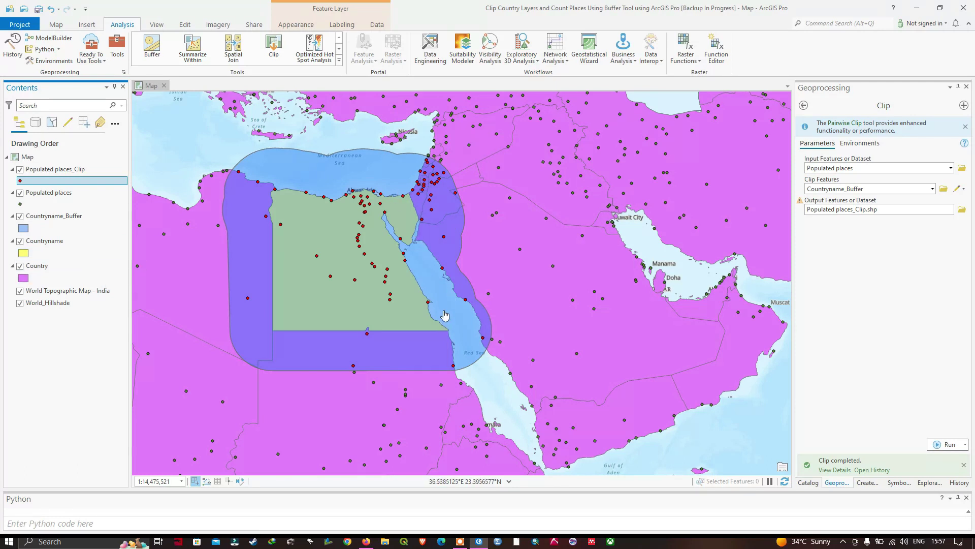
# Rerun Get Count on Populated places_Clip, which reports 78 rows
pyautogui.click(11, 45)
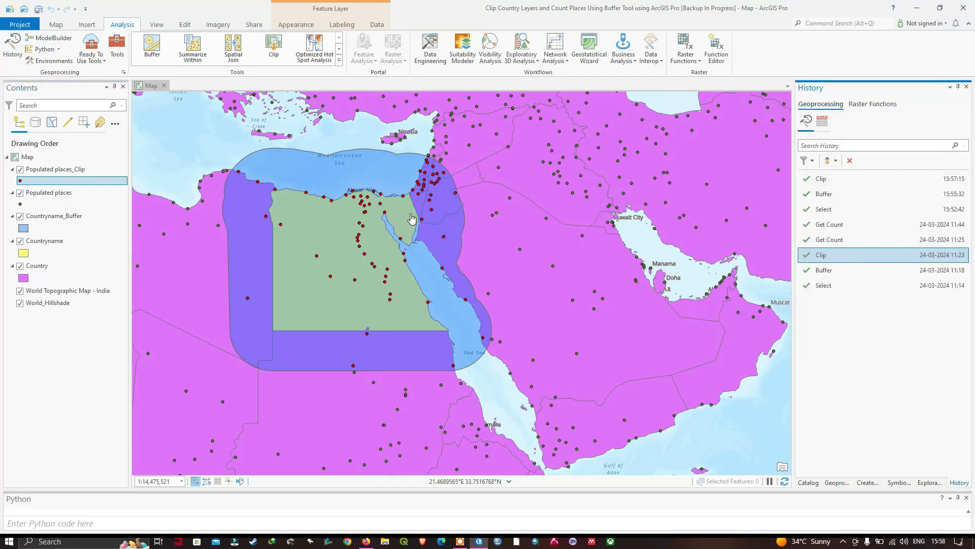
pyautogui.doubleClick(831, 241)
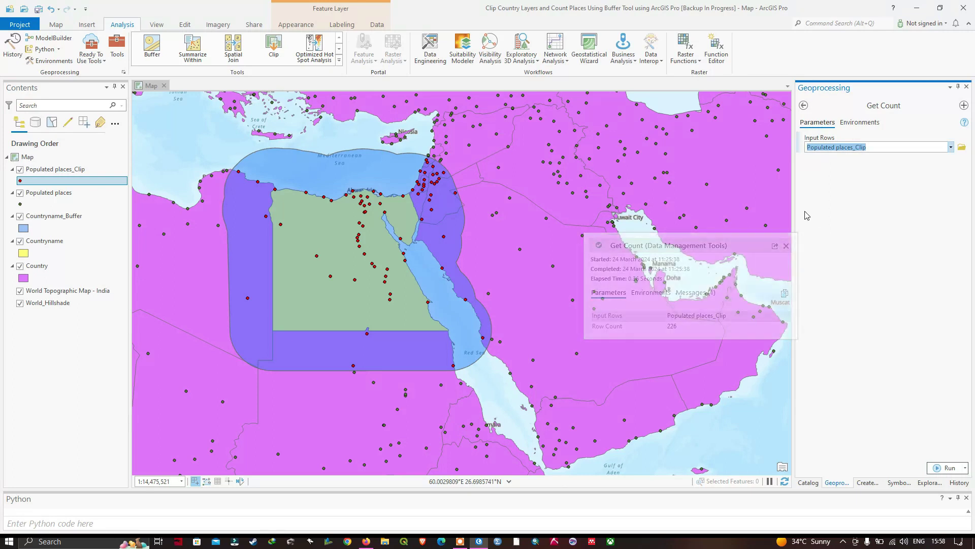
pyautogui.moveTo(794, 203); pyautogui.dragTo(783, 203)
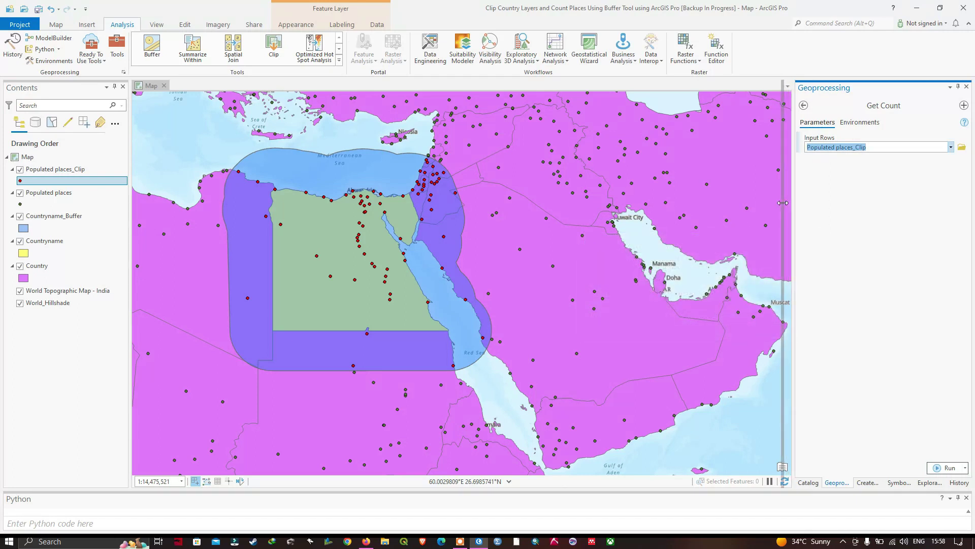
pyautogui.click(951, 147)
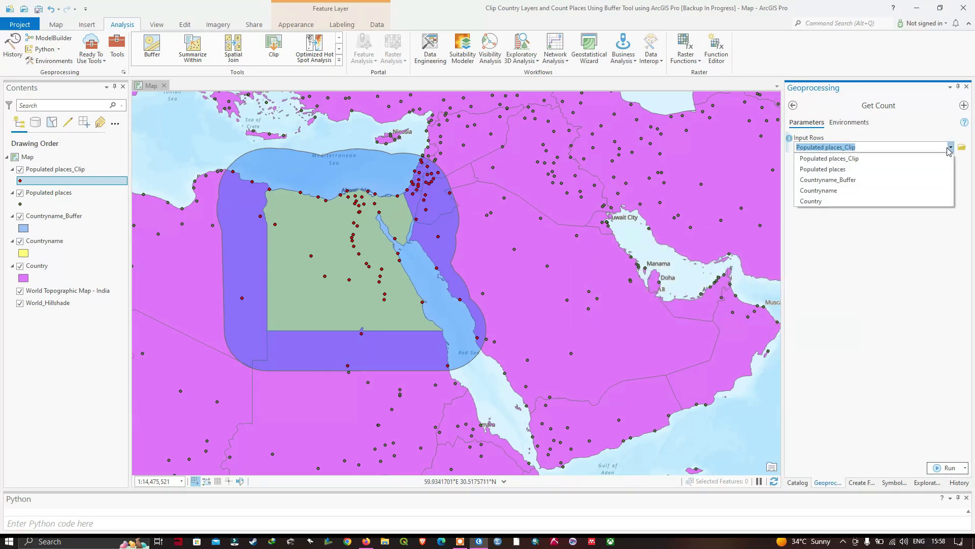
pyautogui.click(847, 160)
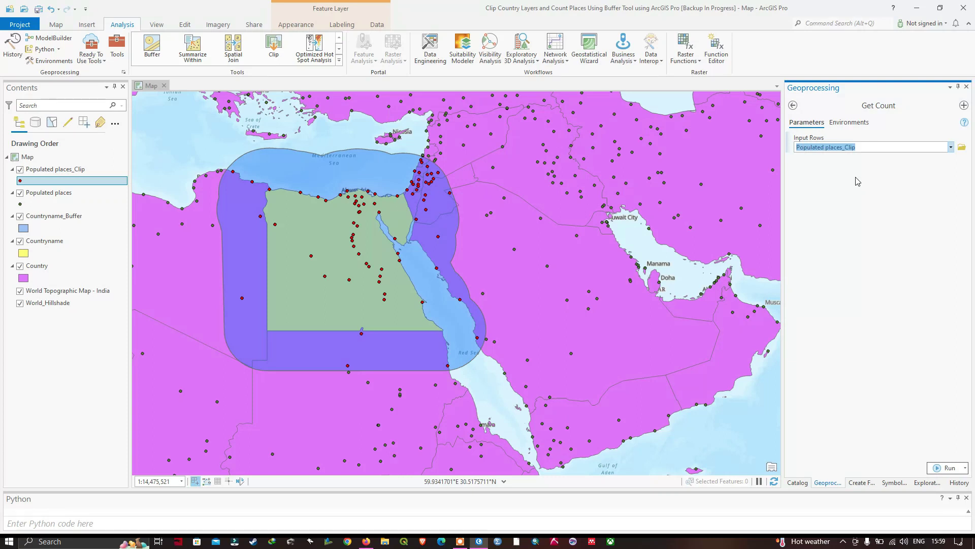
pyautogui.click(949, 468)
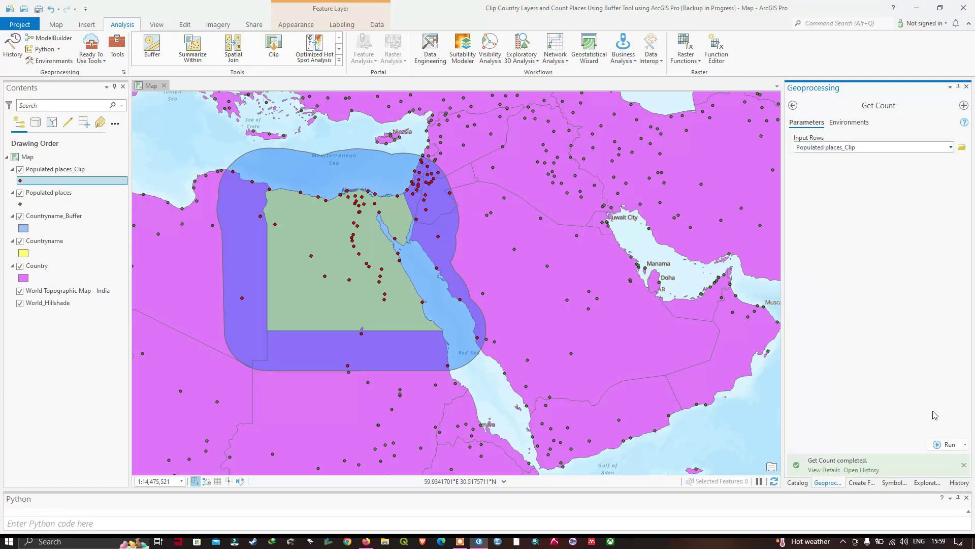
pyautogui.moveTo(825, 467)
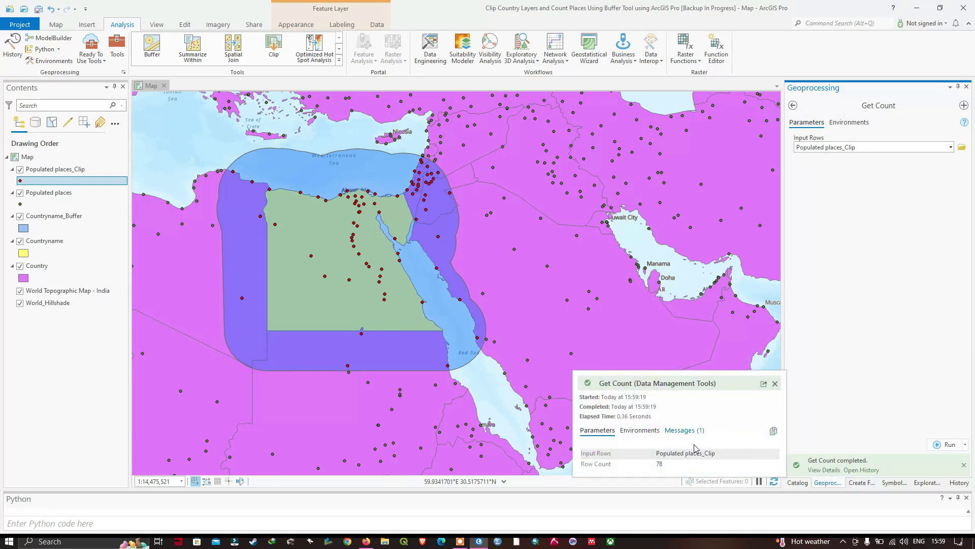
# Review the Get Count messages, then open a new Python notebook
pyautogui.click(685, 431)
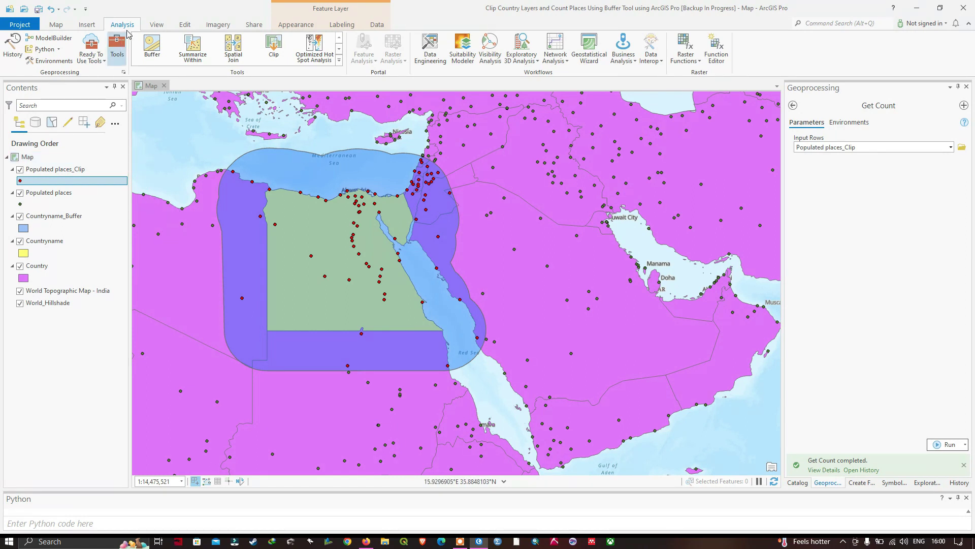
pyautogui.click(42, 49)
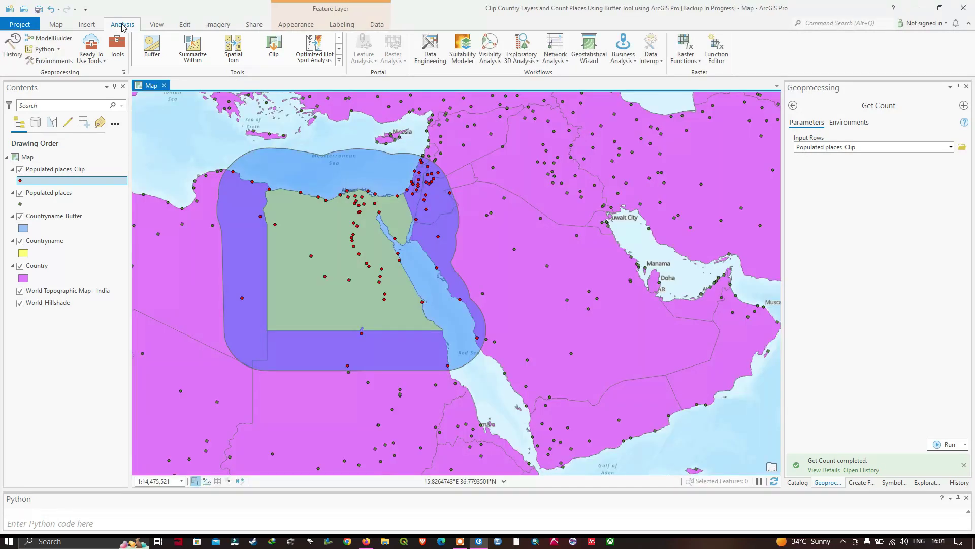
# Open the Python window from the View tab and make it taller
pyautogui.click(157, 24)
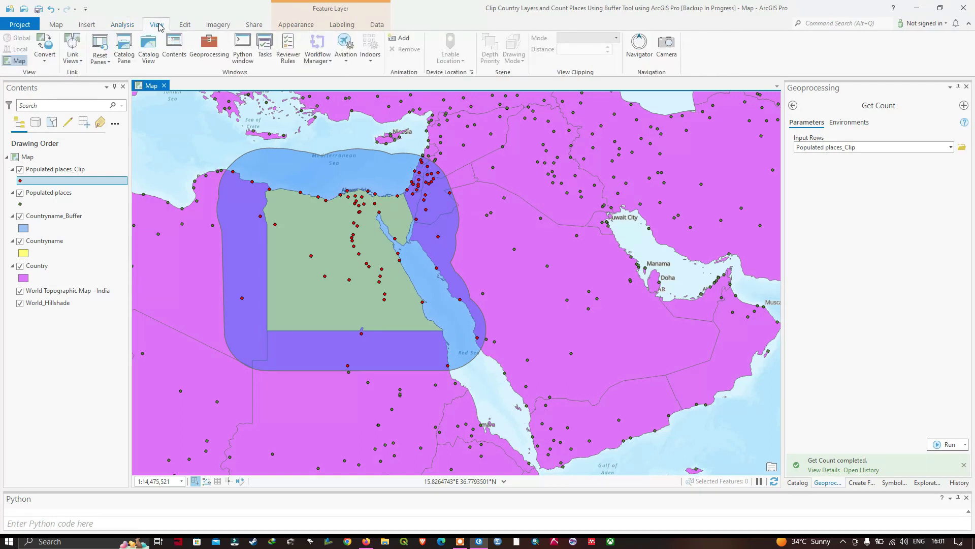
pyautogui.click(243, 57)
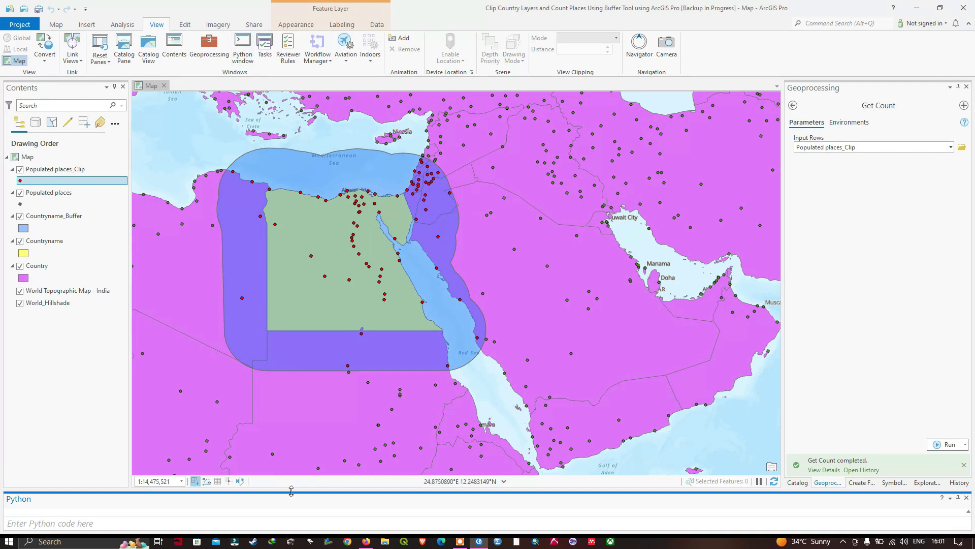
pyautogui.moveTo(291, 491); pyautogui.dragTo(291, 446)
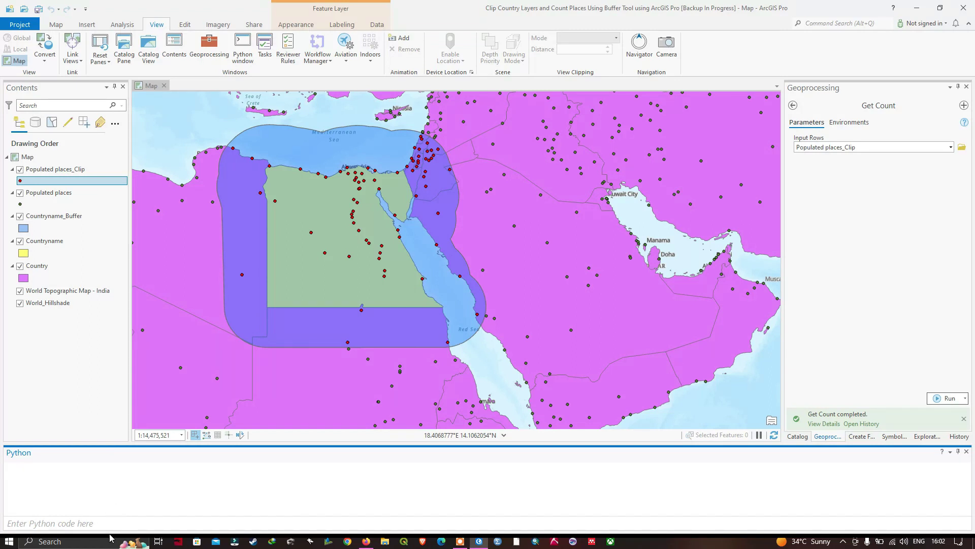
# Enter arcpy.env.overwriteOutput = True at the Python prompt
pyautogui.click(41, 523)
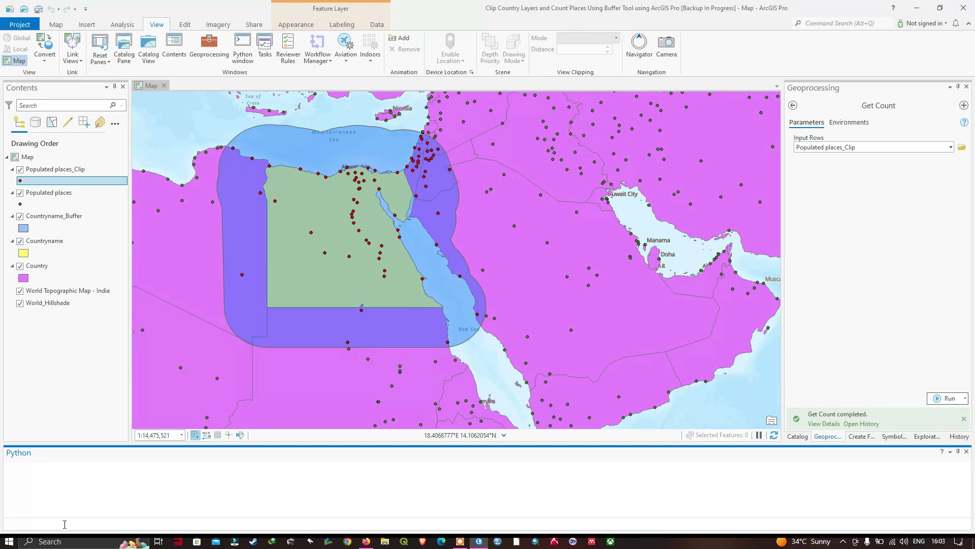
pyautogui.write('arcpy.env')
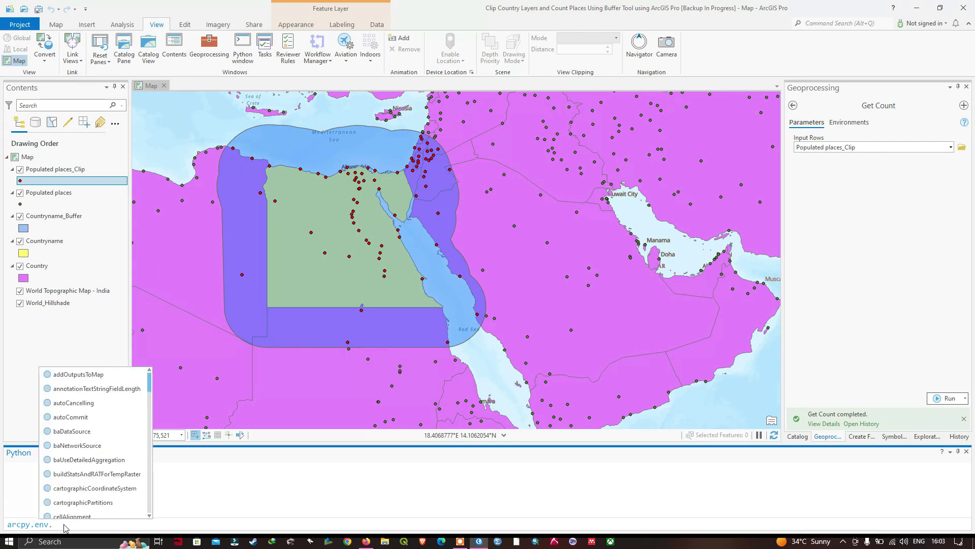
pyautogui.write('.o')
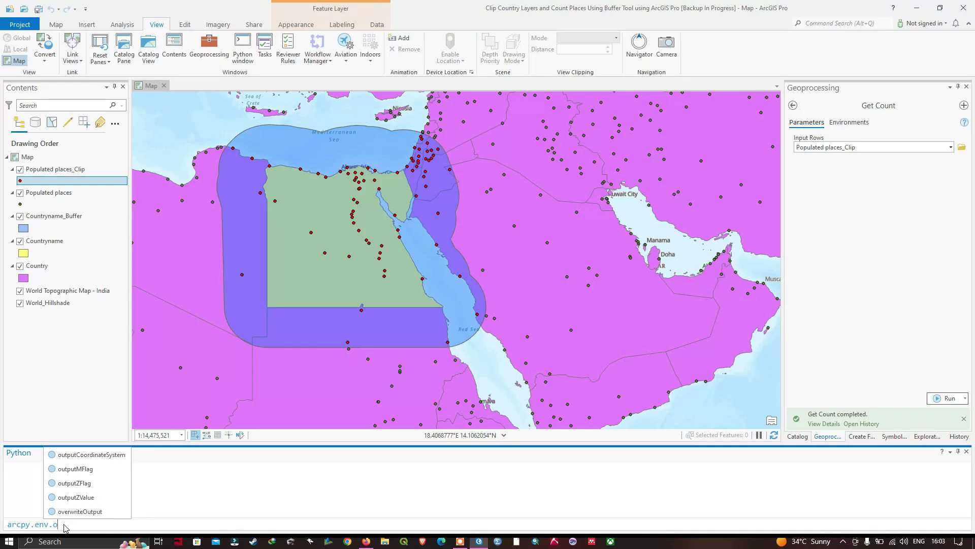
pyautogui.write('ver')
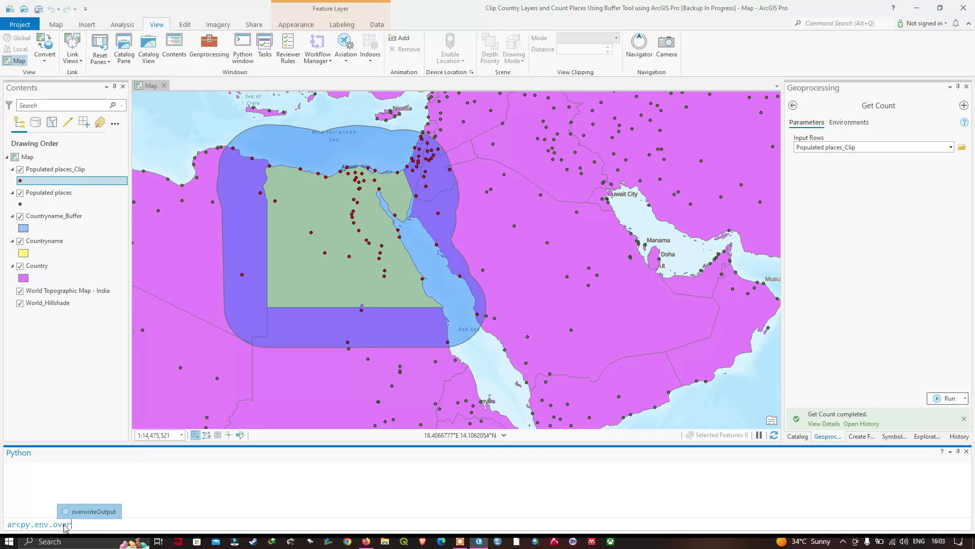
pyautogui.click(93, 513)
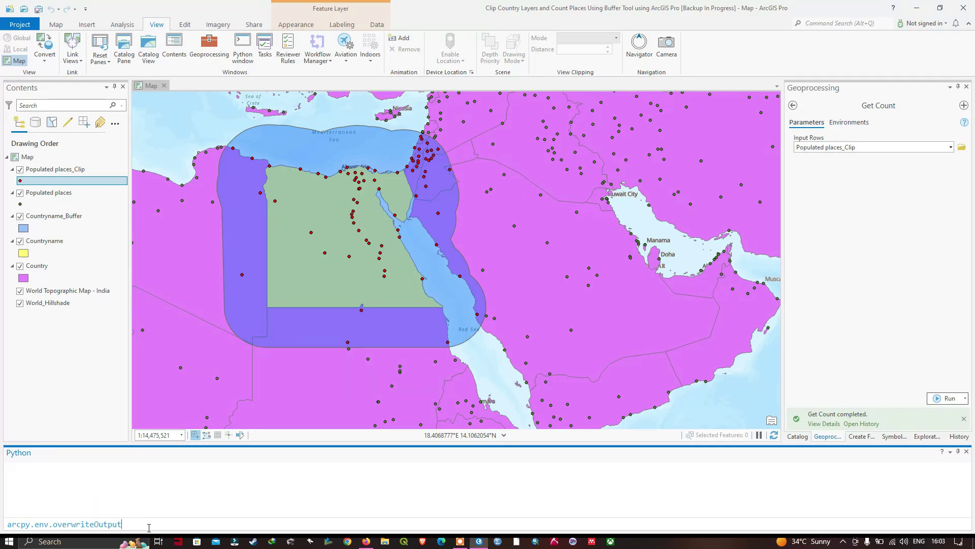
pyautogui.moveTo(445, 444); pyautogui.dragTo(453, 385)
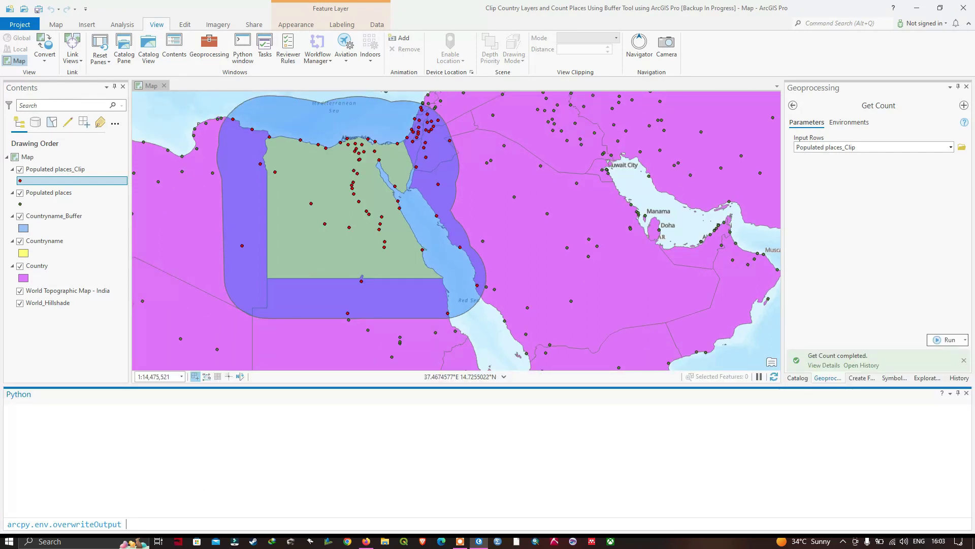
pyautogui.write('=m')
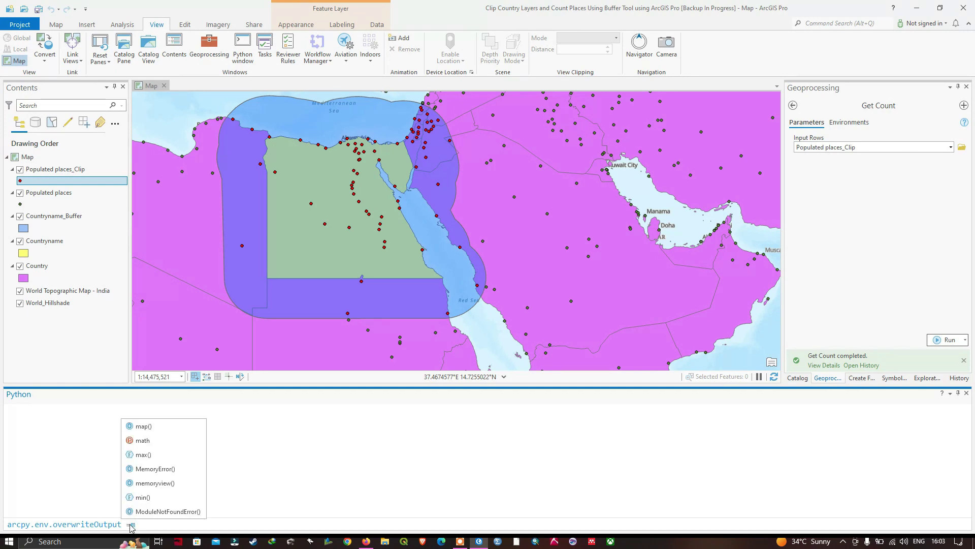
pyautogui.press('BackSpace')
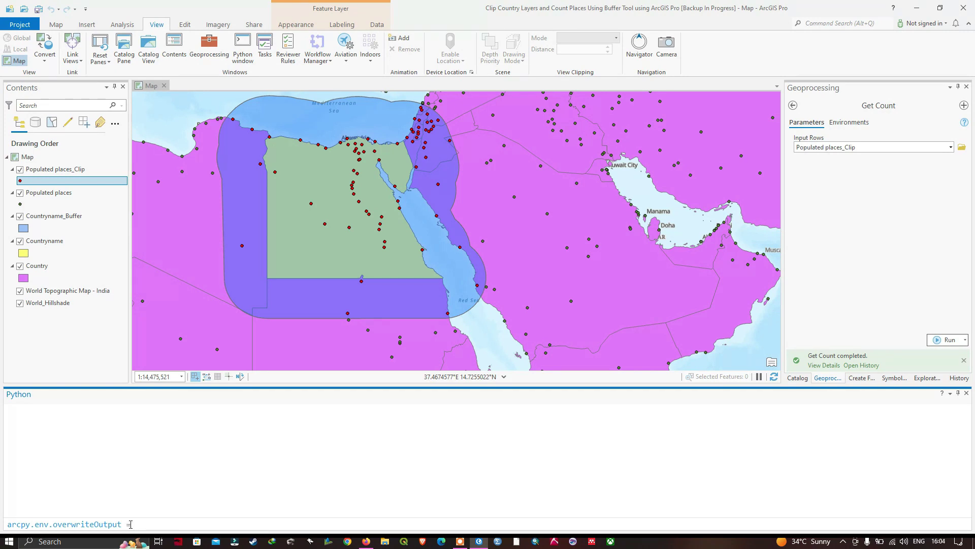
pyautogui.write('Tr')
pyautogui.write('ue')
# Send the earlier Select run from the geoprocessing History to the Python window
pyautogui.click(122, 27)
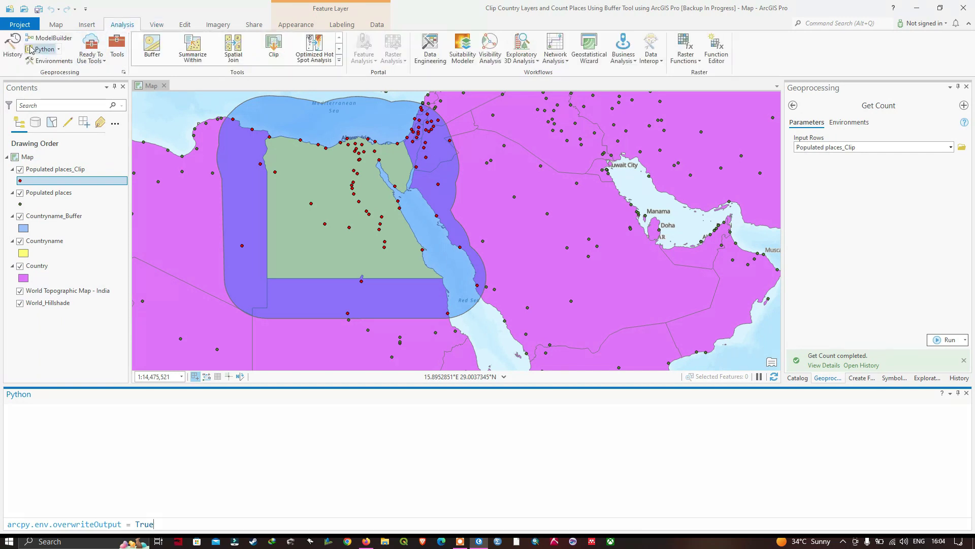
pyautogui.click(13, 53)
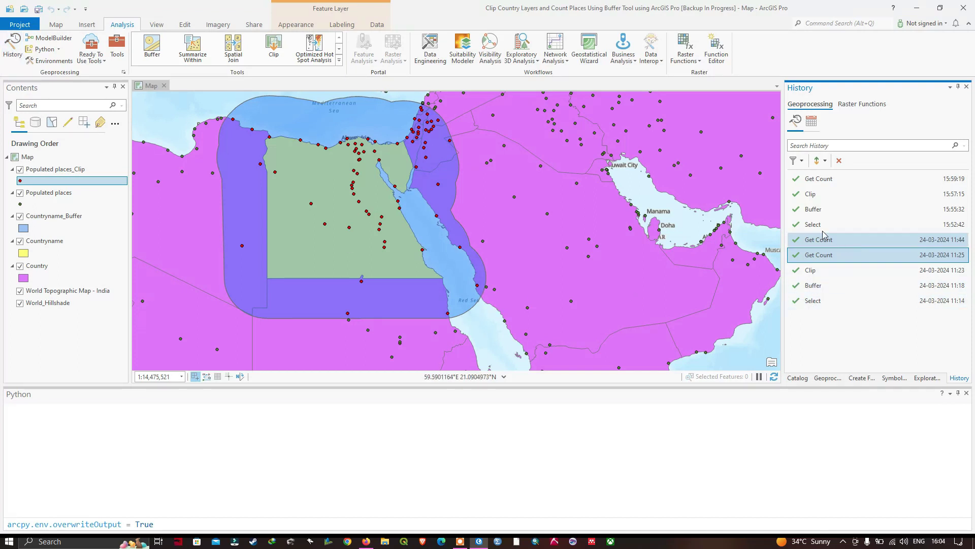
pyautogui.moveTo(832, 228)
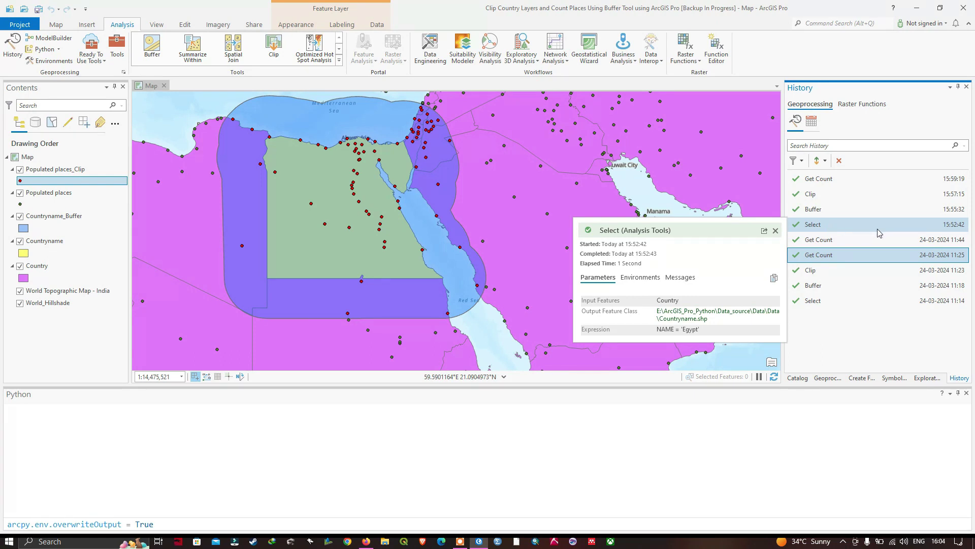
pyautogui.rightClick(814, 229)
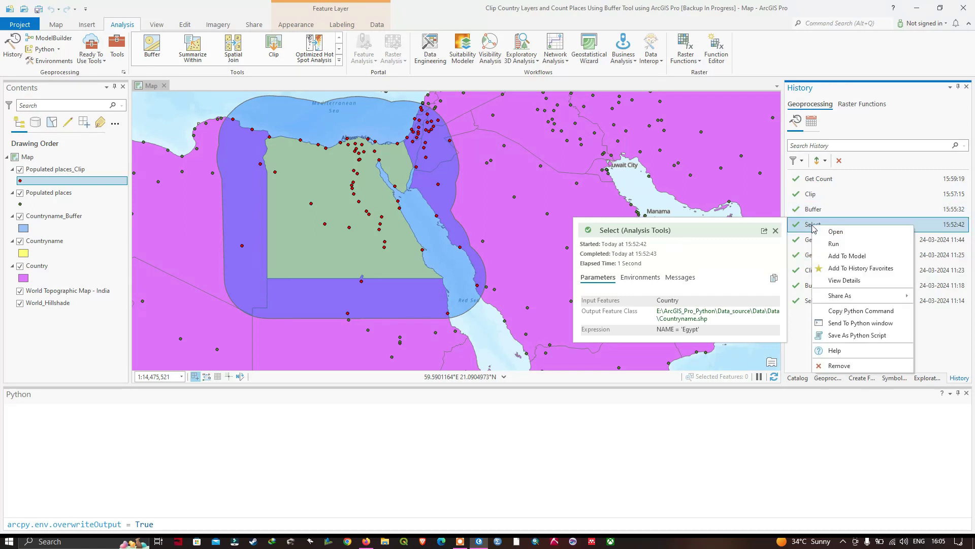
pyautogui.click(846, 324)
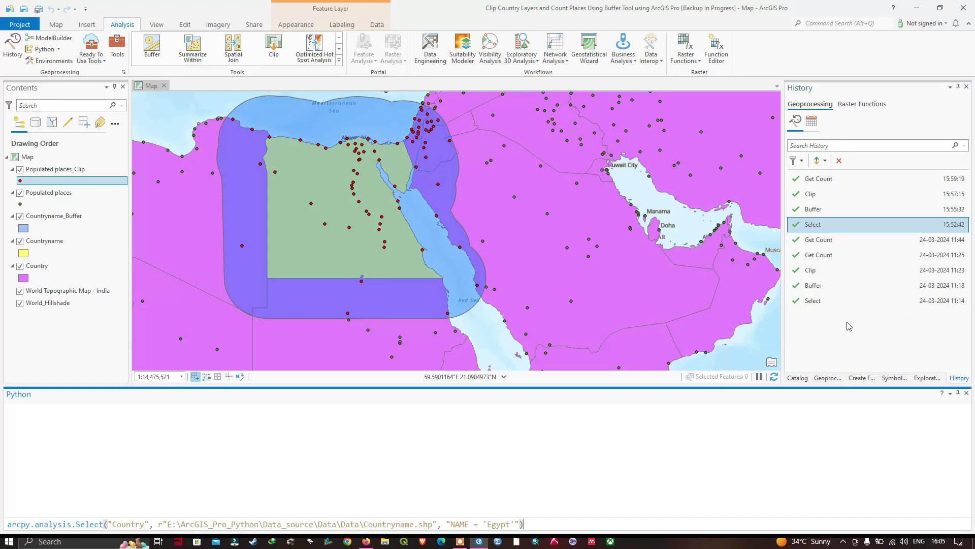
# Change the NAME clause in the Select command from 'Egypt' to 'India'
pyautogui.click(511, 524)
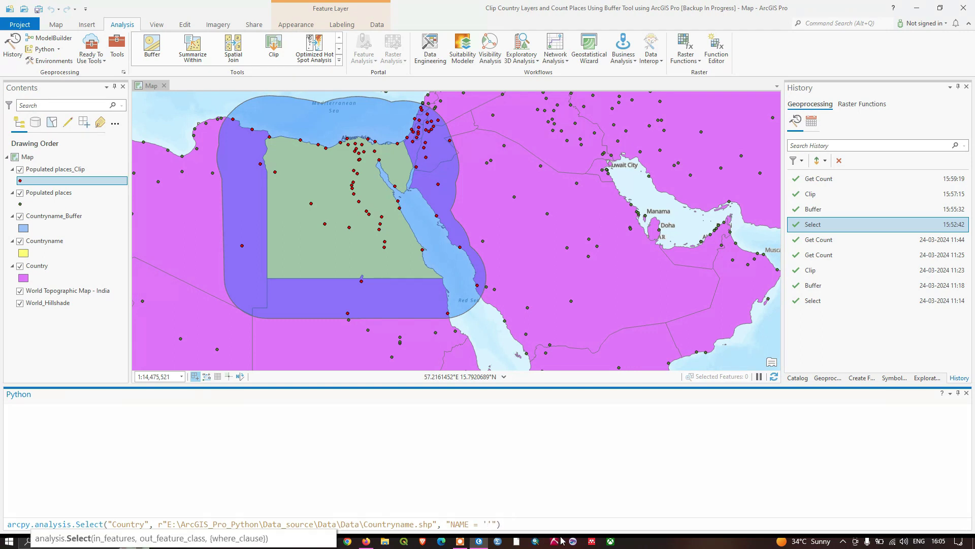
pyautogui.write('India')
pyautogui.click(545, 527)
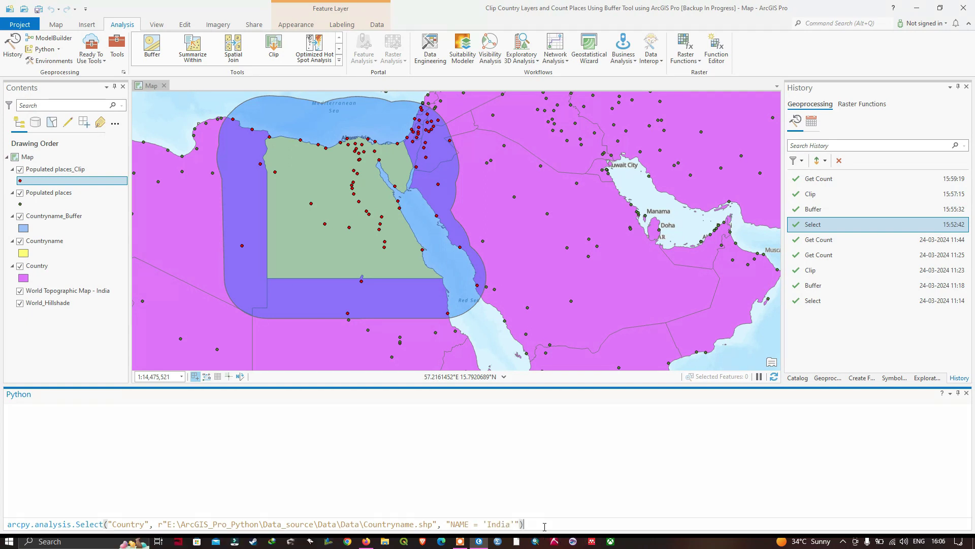
# Run the India Select command and zoom the map to the new Countryname layer
pyautogui.press('Return')
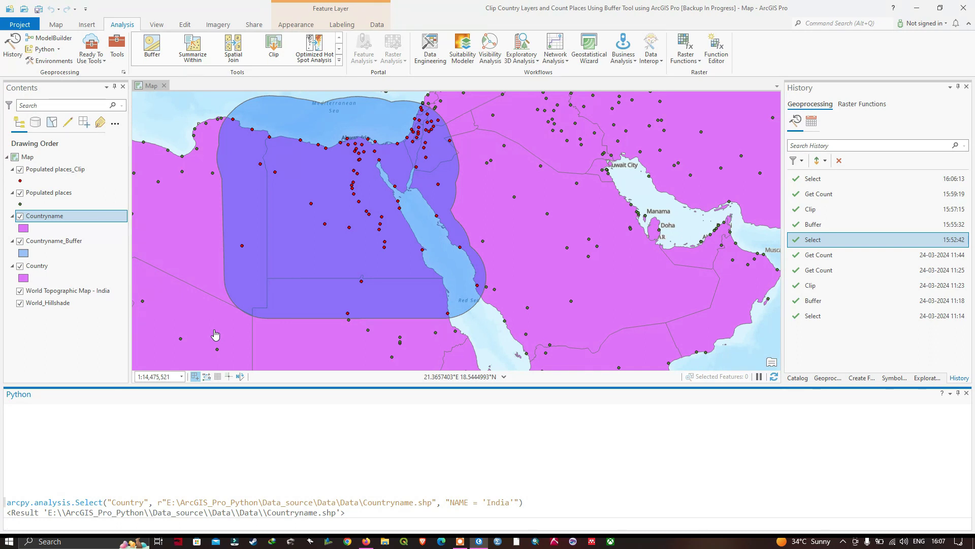
pyautogui.rightClick(49, 219)
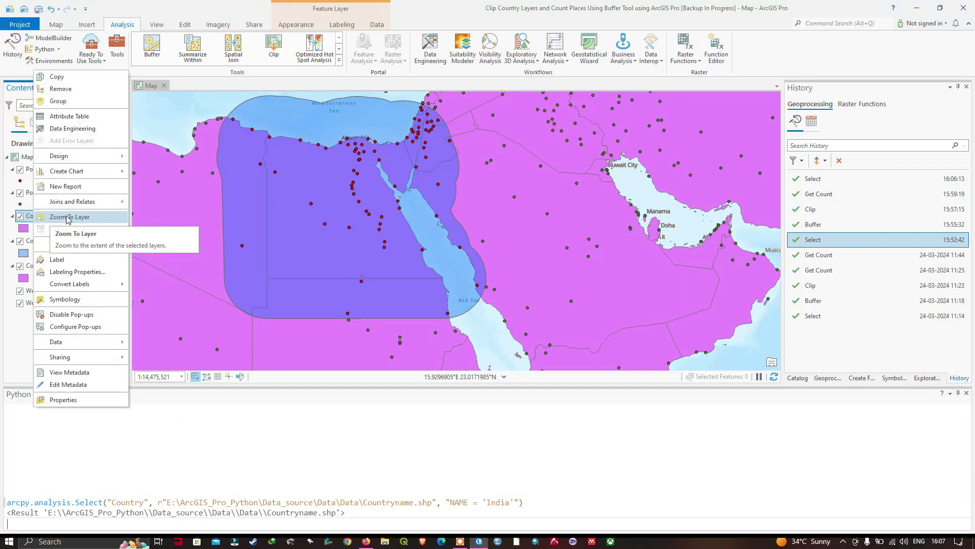
pyautogui.click(68, 217)
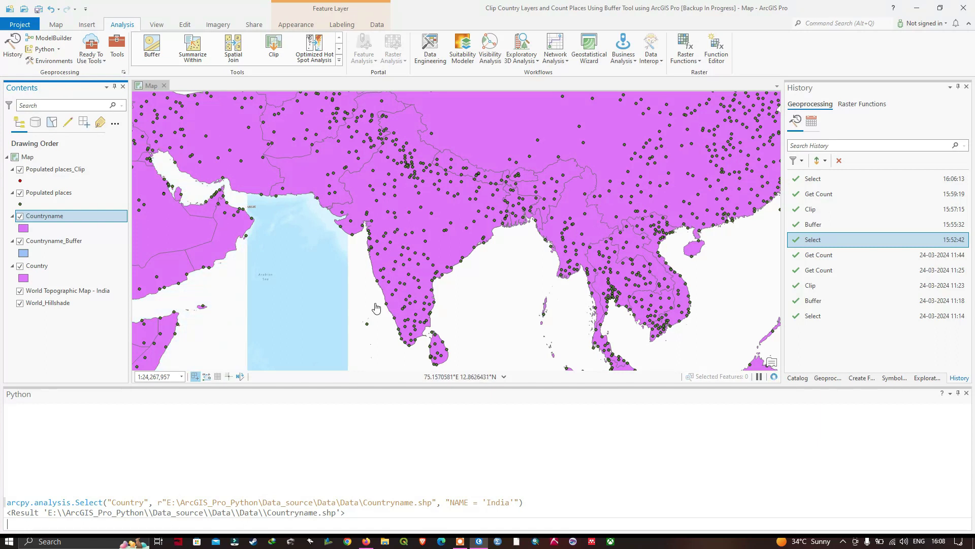
# Colour the Countryname layer green and centre India on the map
pyautogui.rightClick(22, 229)
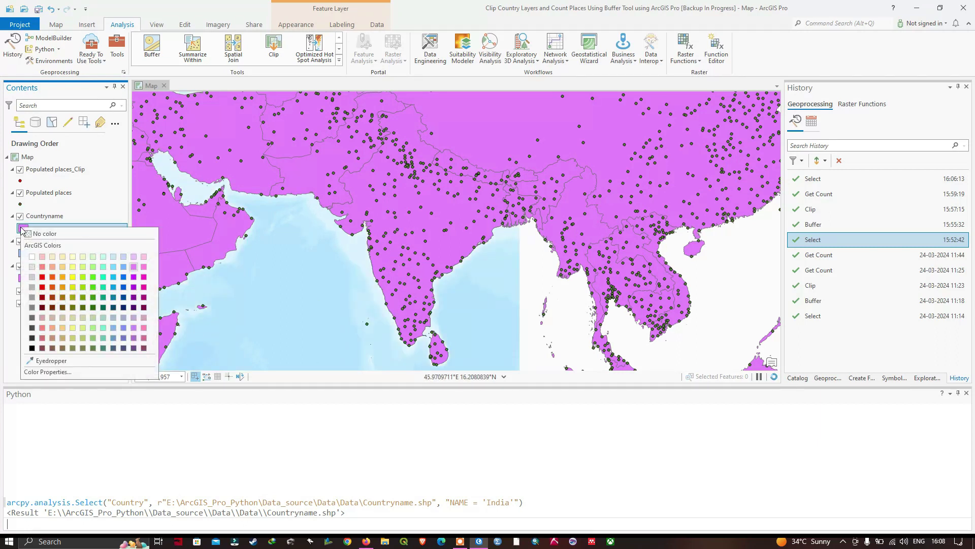
pyautogui.click(92, 277)
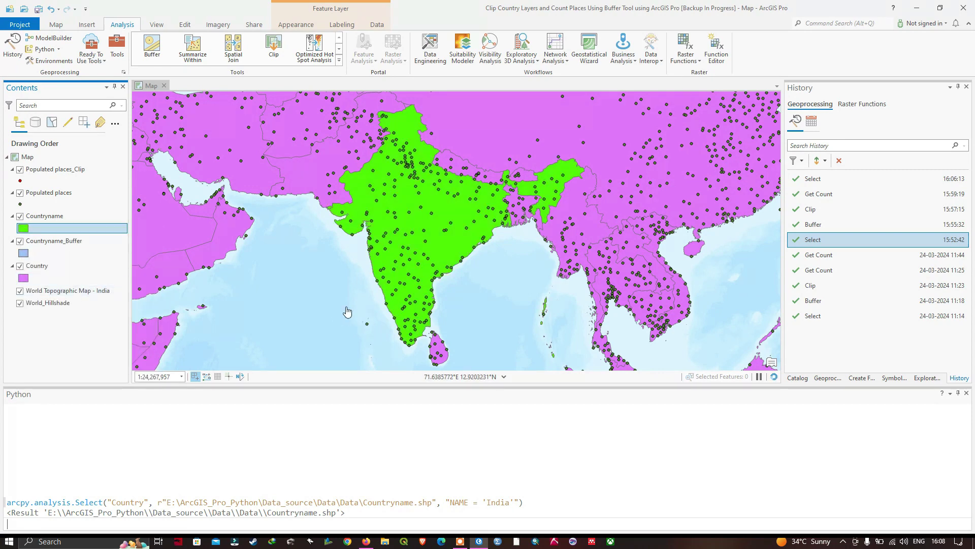
pyautogui.moveTo(405, 281); pyautogui.dragTo(416, 245)
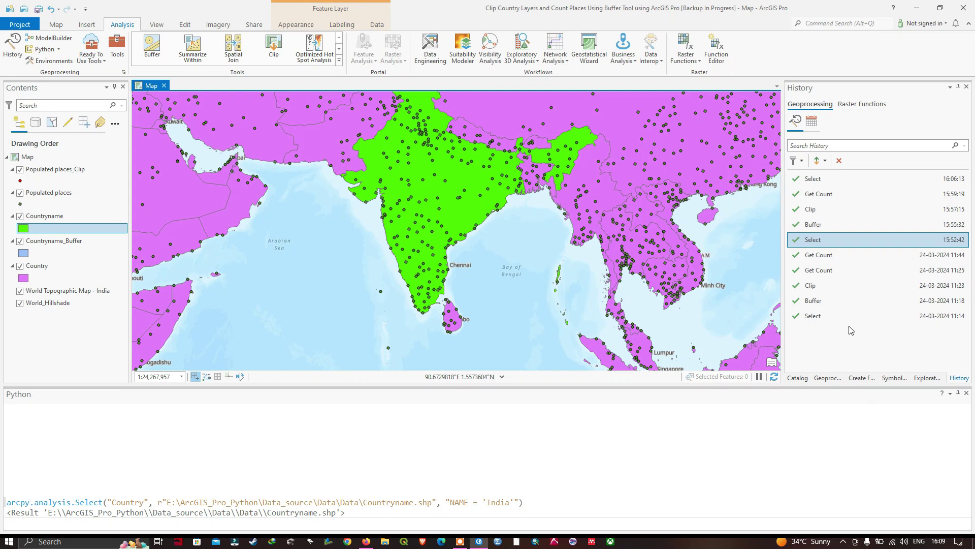
# Rerun the 300-kilometre Buffer of Countryname from History in Python, producing Countryname_Buffer around India
pyautogui.moveTo(815, 225)
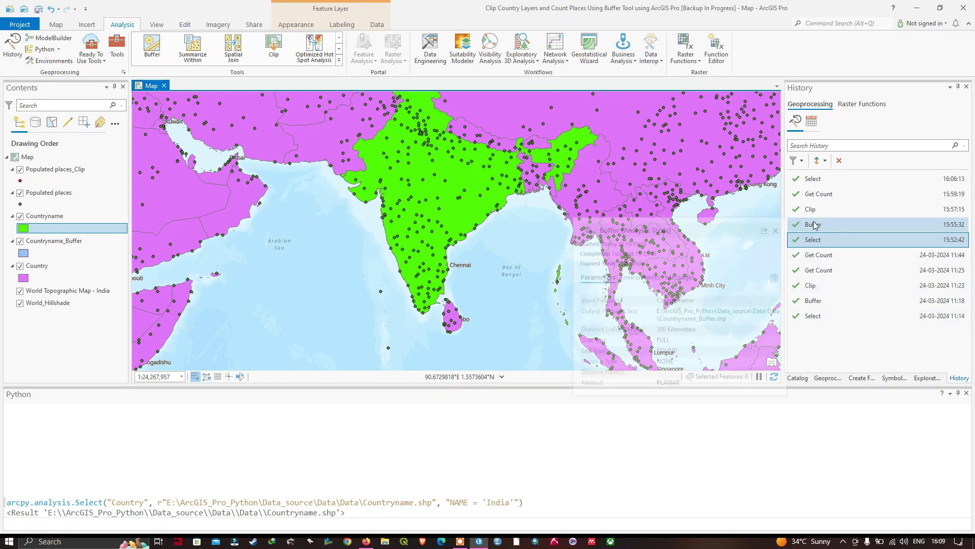
pyautogui.rightClick(819, 228)
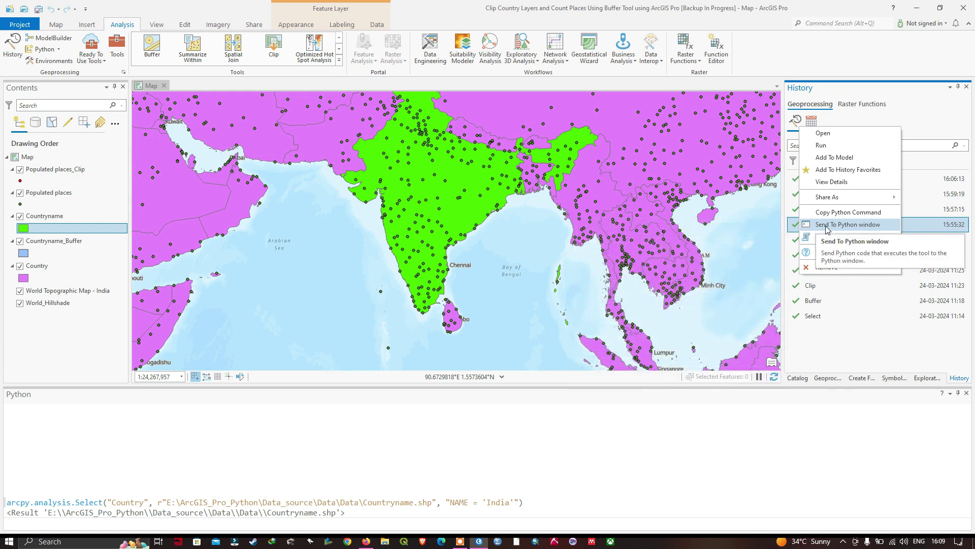
pyautogui.click(828, 225)
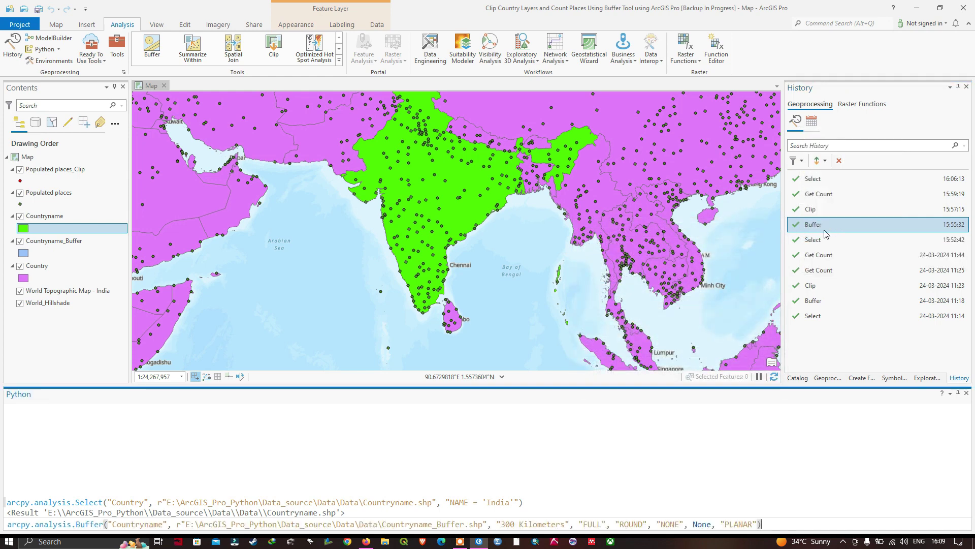
pyautogui.moveTo(828, 226)
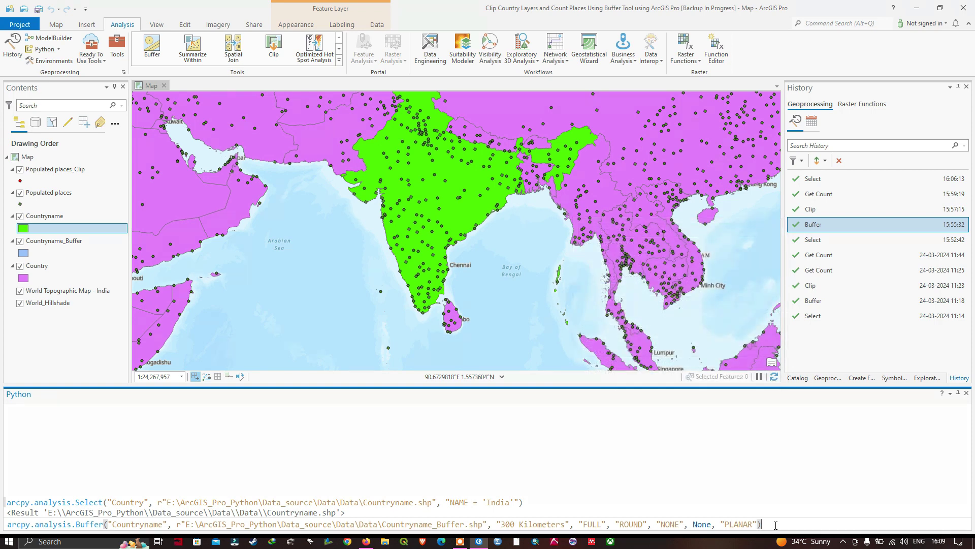
pyautogui.press('Return')
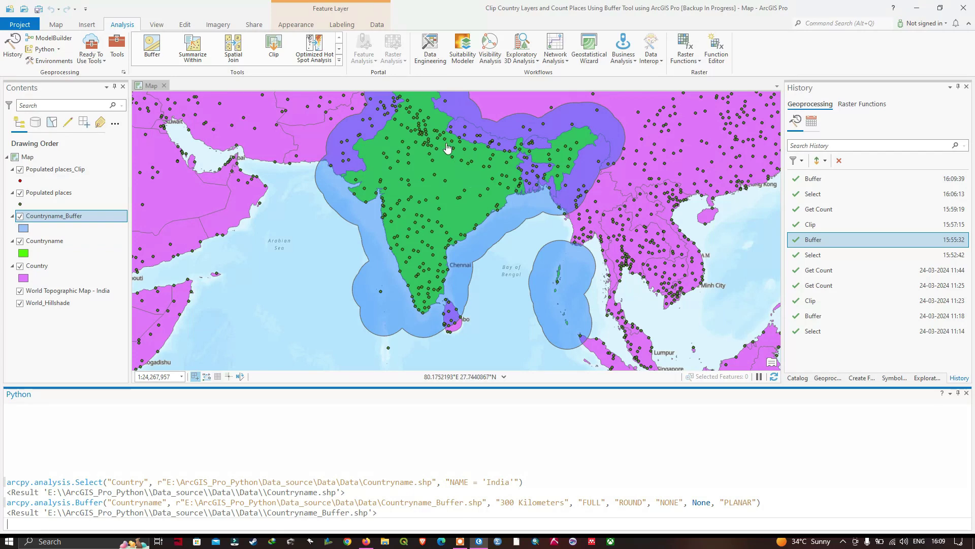
# Rerun the Clip of Populated places by Countryname_Buffer from History in the Python window
pyautogui.moveTo(447, 148); pyautogui.dragTo(458, 161)
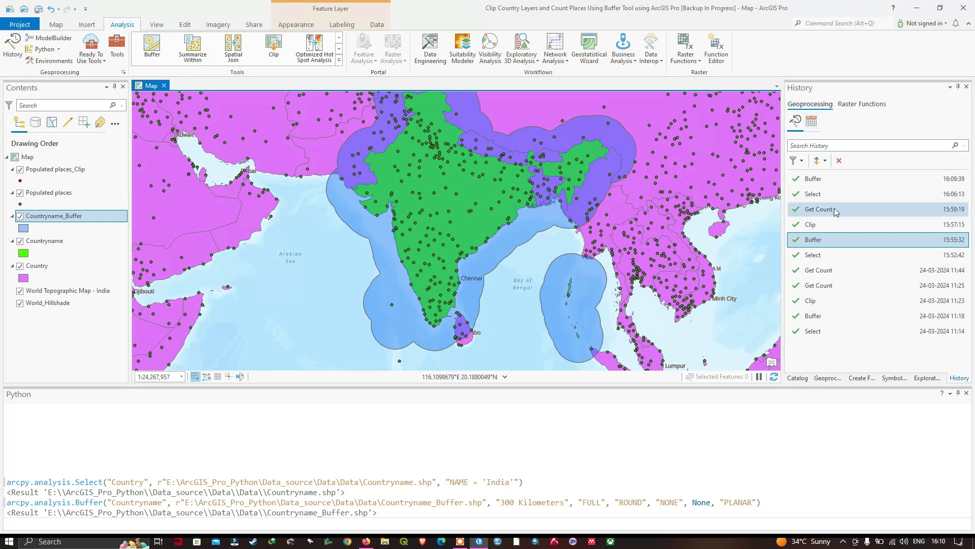
pyautogui.rightClick(815, 228)
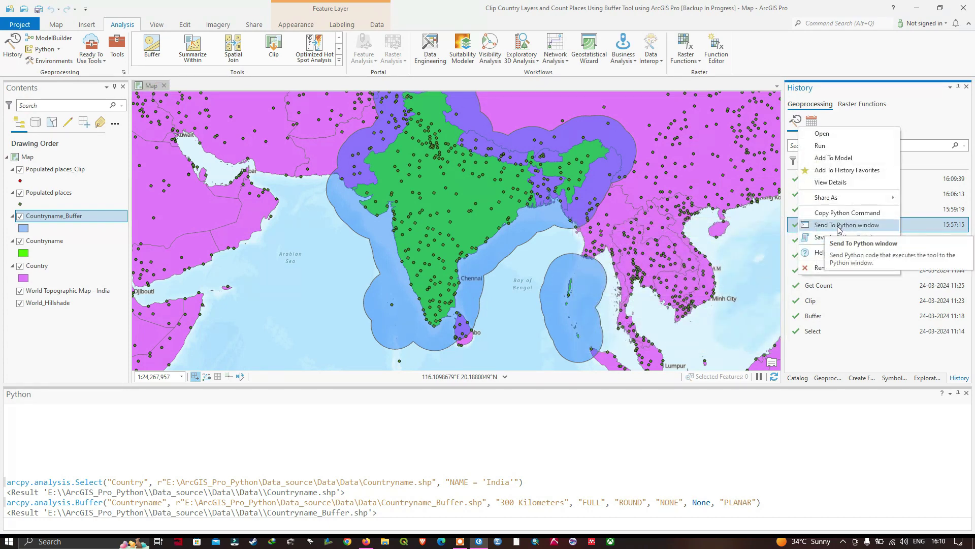
pyautogui.click(838, 225)
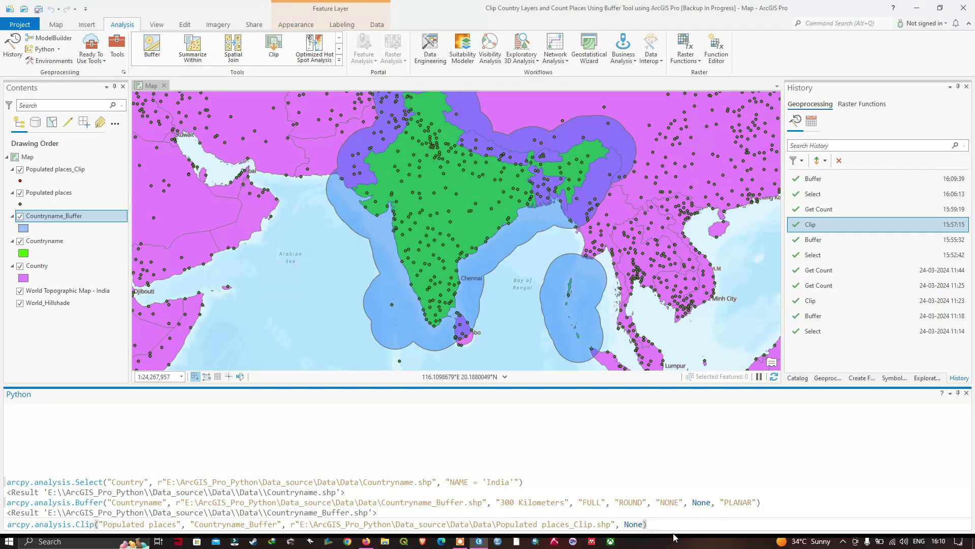
pyautogui.press('Return')
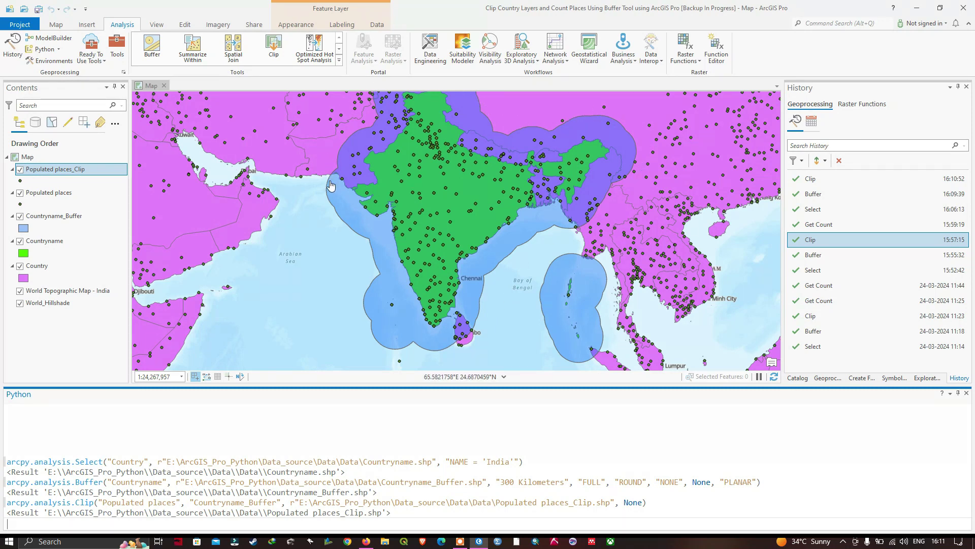
# Set the Populated places_Clip symbol colour to red
pyautogui.rightClick(21, 182)
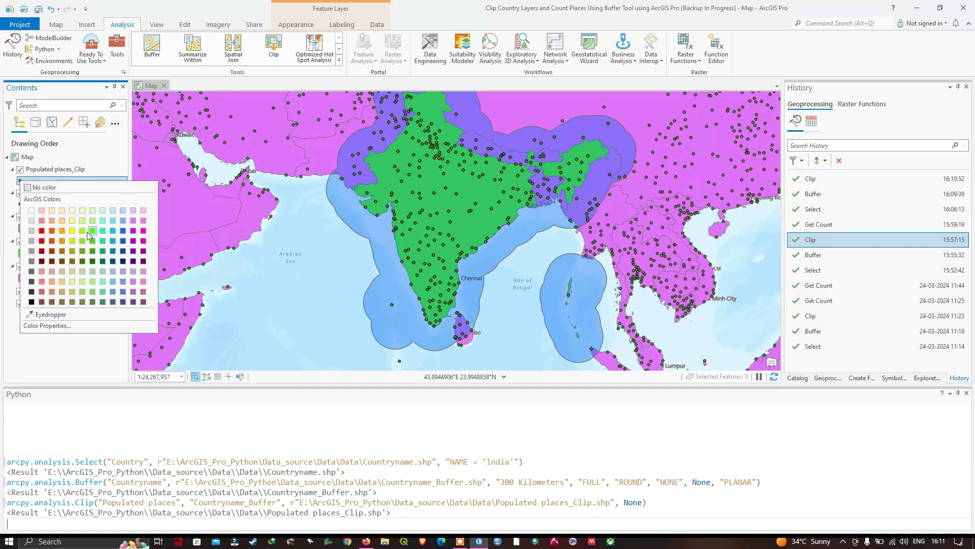
pyautogui.click(42, 231)
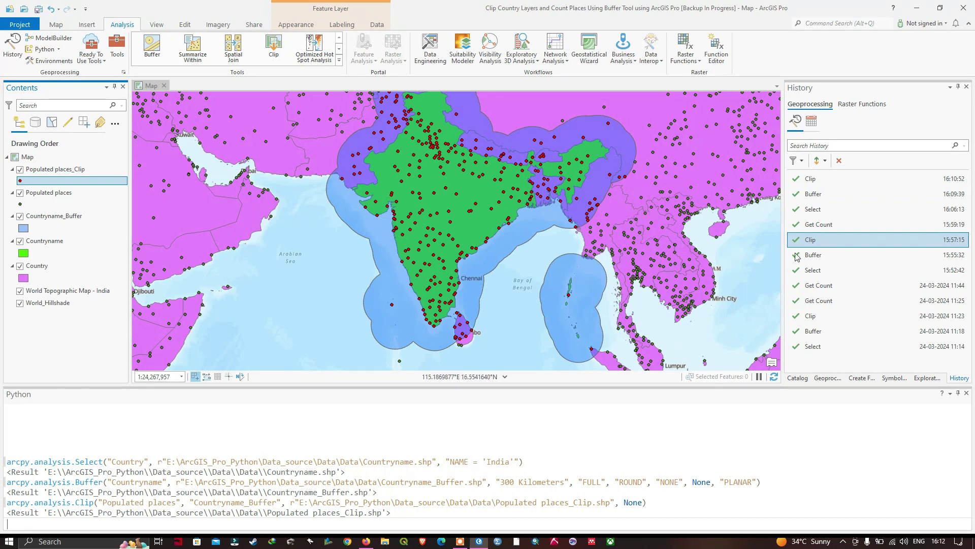
# Rerun Get Count on Populated places_Clip in Python, returning 318 places
pyautogui.moveTo(815, 230)
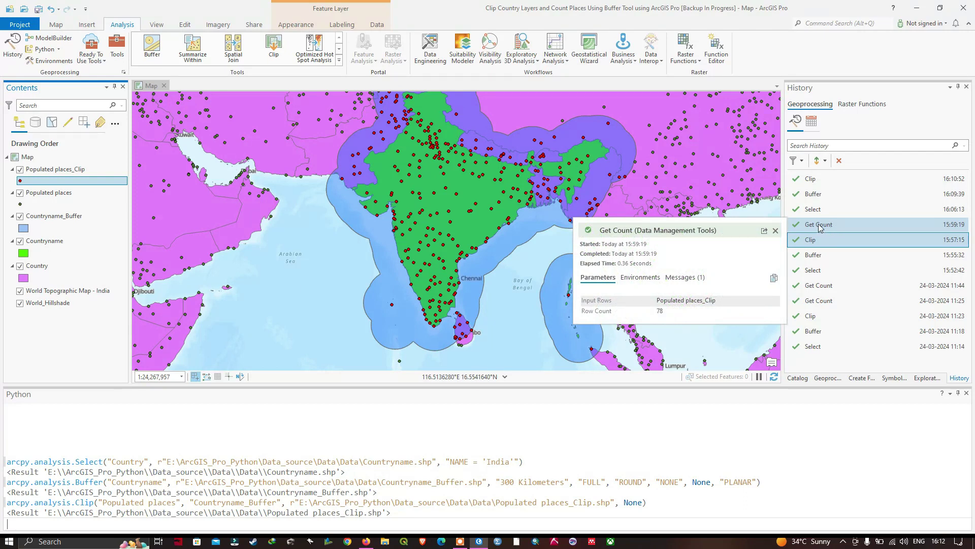
pyautogui.rightClick(819, 227)
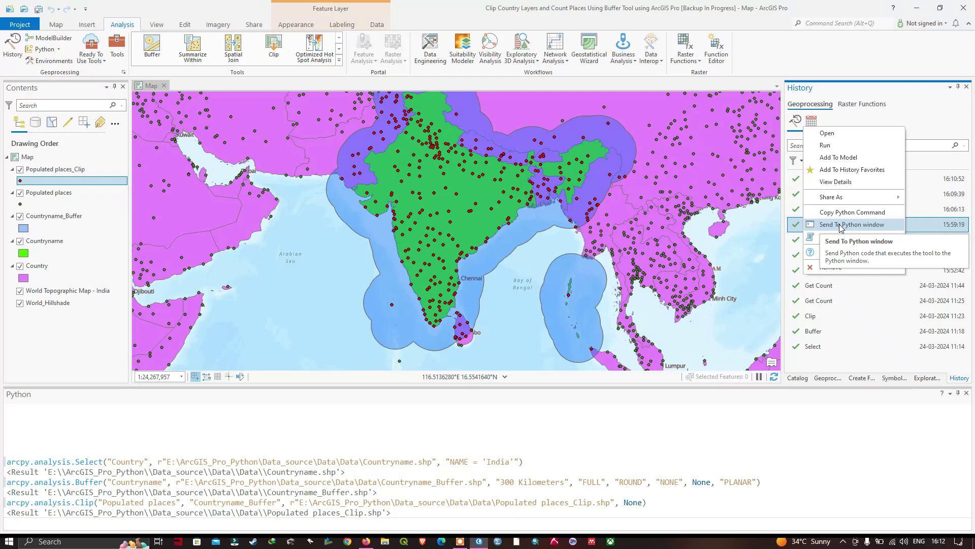
pyautogui.click(840, 225)
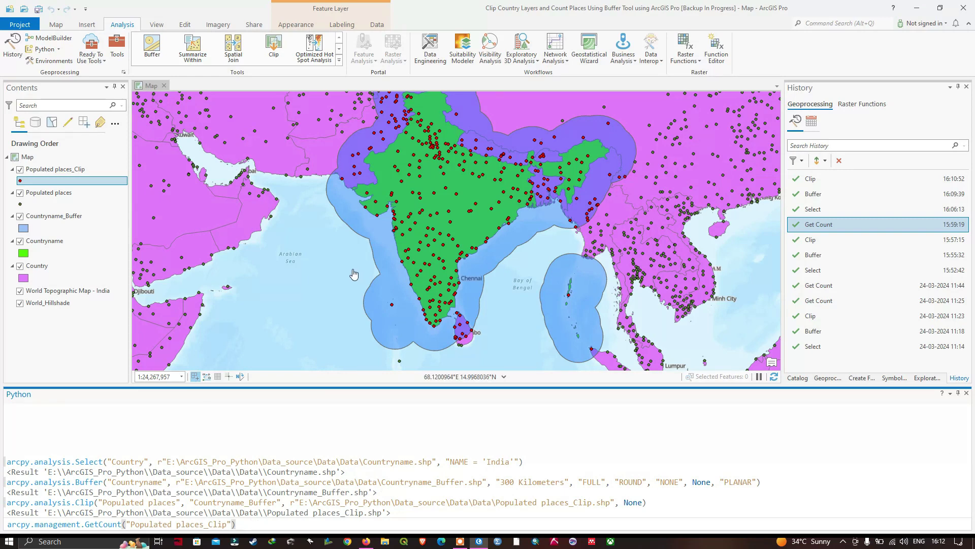
pyautogui.click(246, 524)
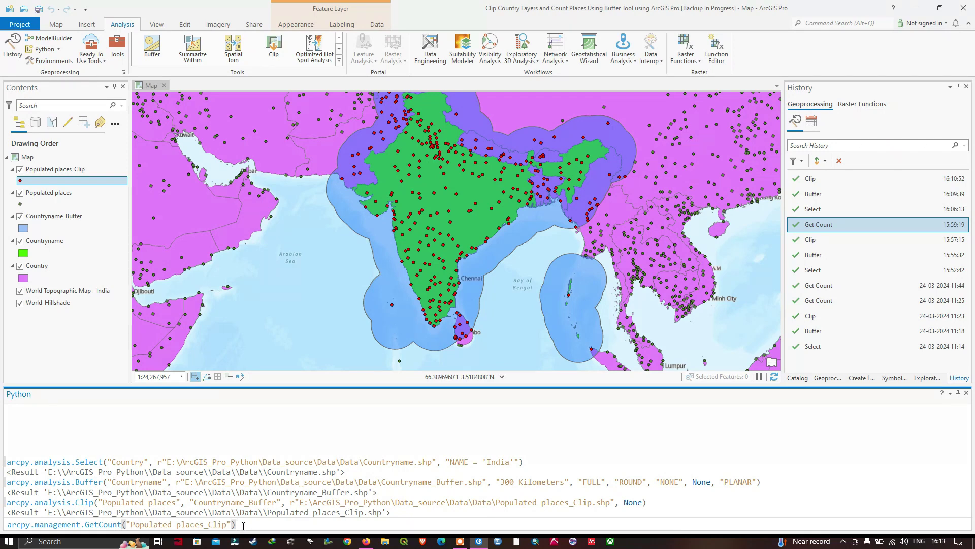
pyautogui.press('Return')
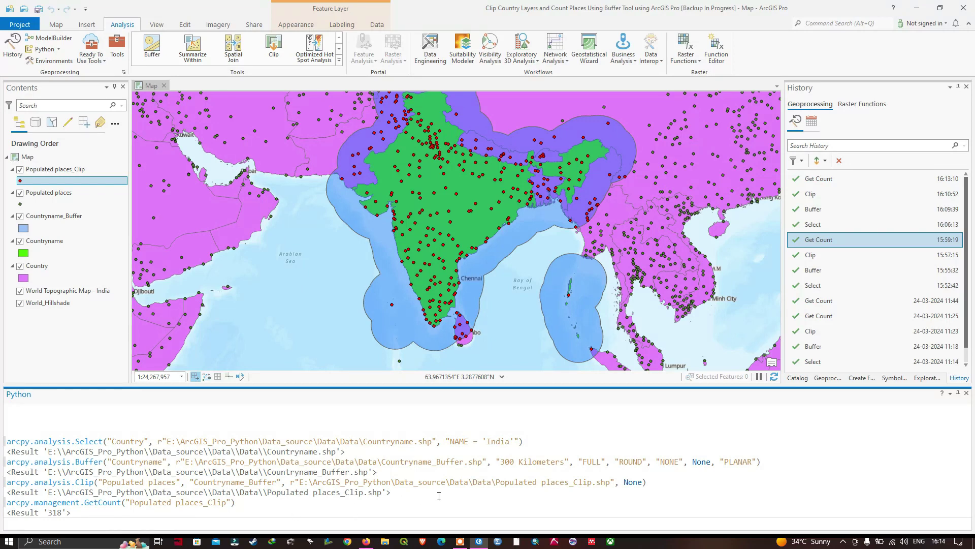
# Save the Python transcript as CountPlacesForCountry.py in the Script folder
pyautogui.rightClick(525, 501)
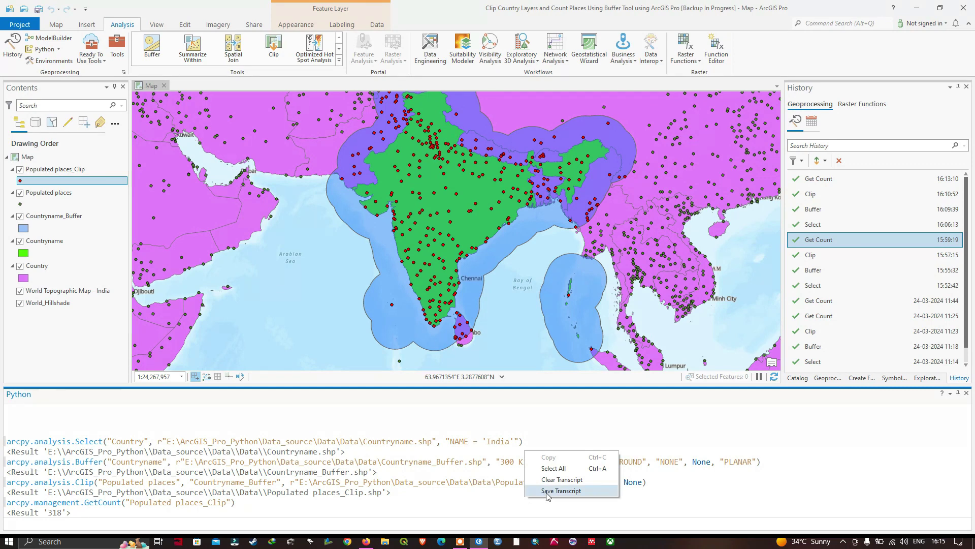
pyautogui.click(582, 492)
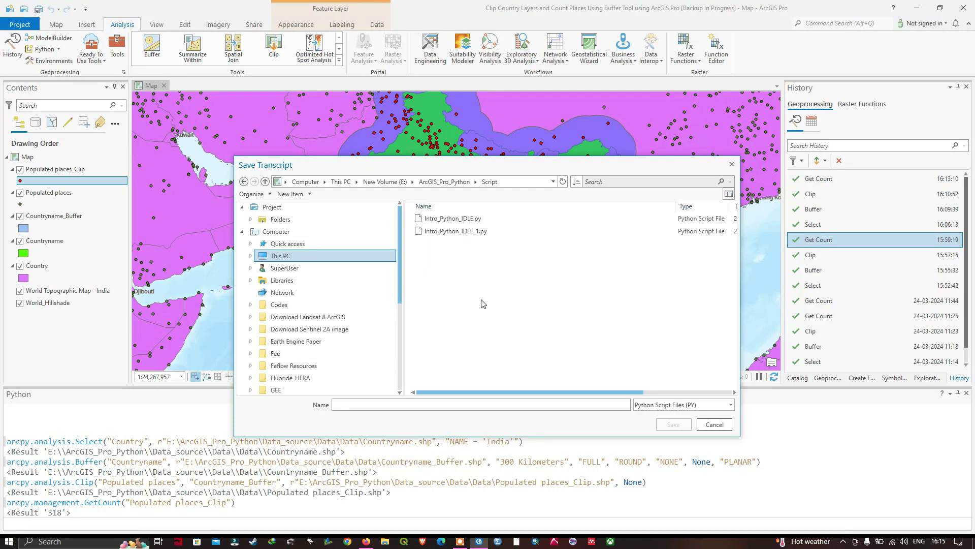
pyautogui.write('CountPlacesForCountry.py')
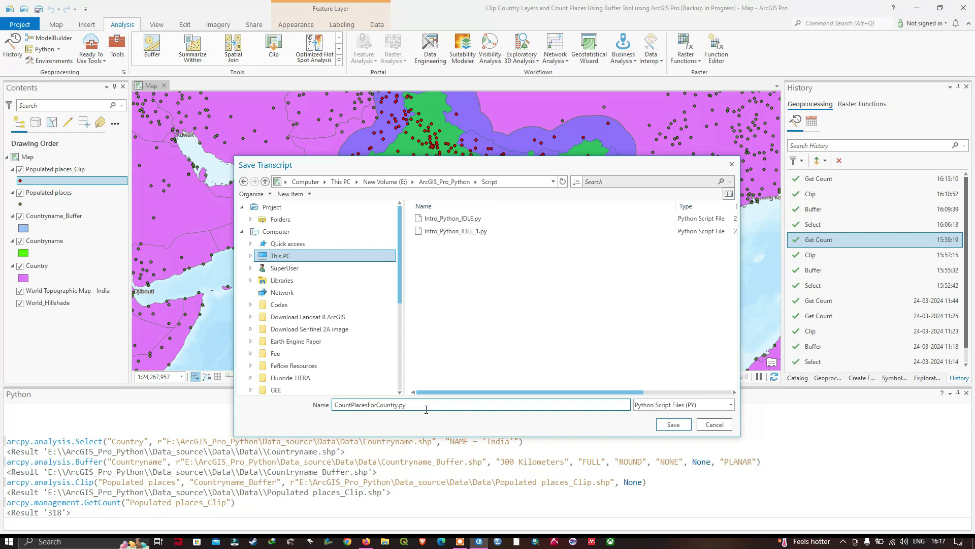
pyautogui.click(675, 426)
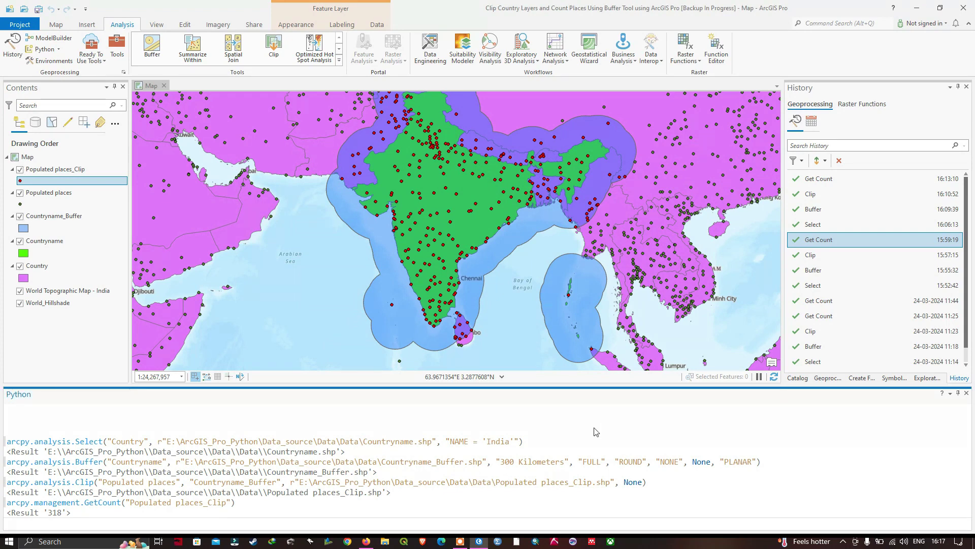